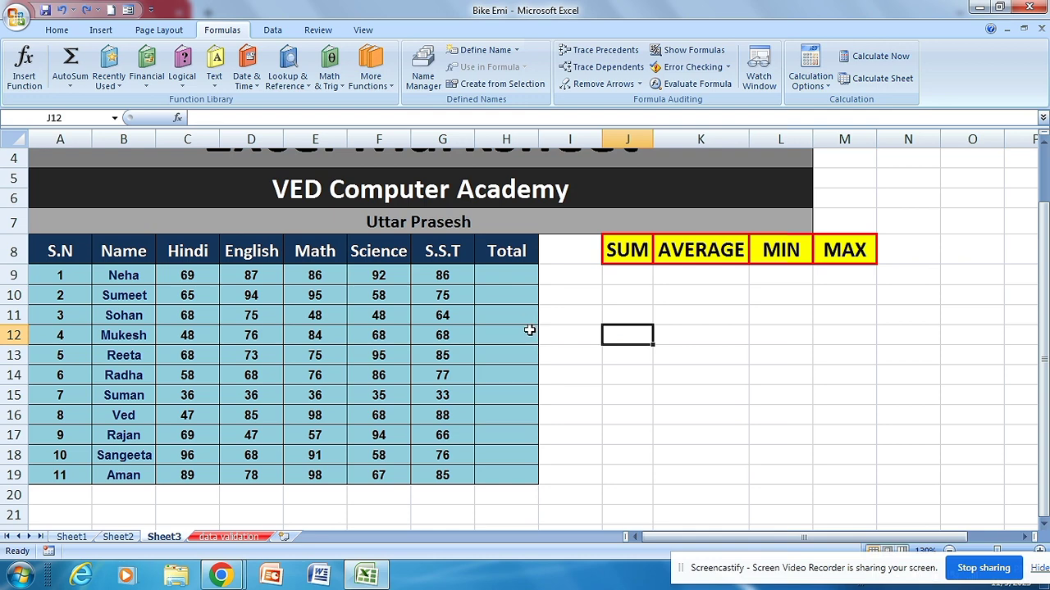
Review the SUM, AVERAGE, MIN and MAX headings in J8:M8 and the empty cells below them
click(632, 258)
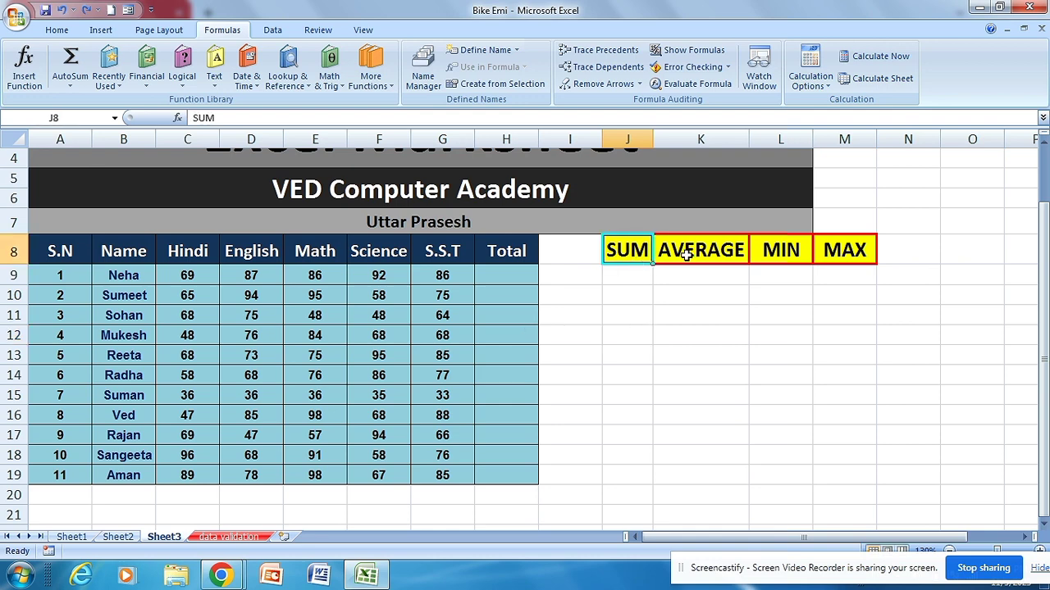
click(687, 256)
click(794, 252)
click(832, 248)
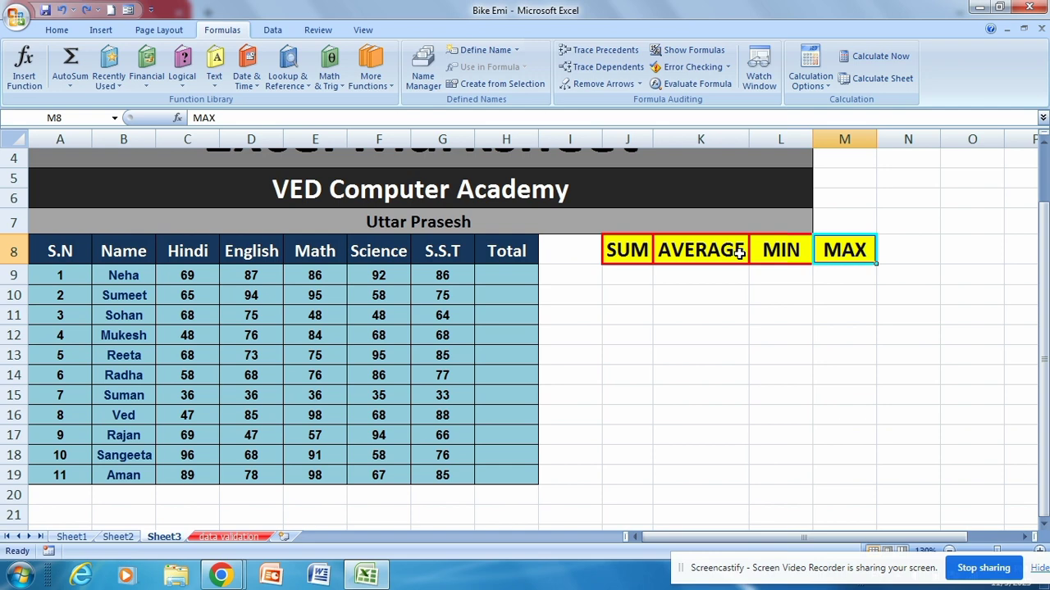
click(638, 256)
click(648, 296)
click(645, 256)
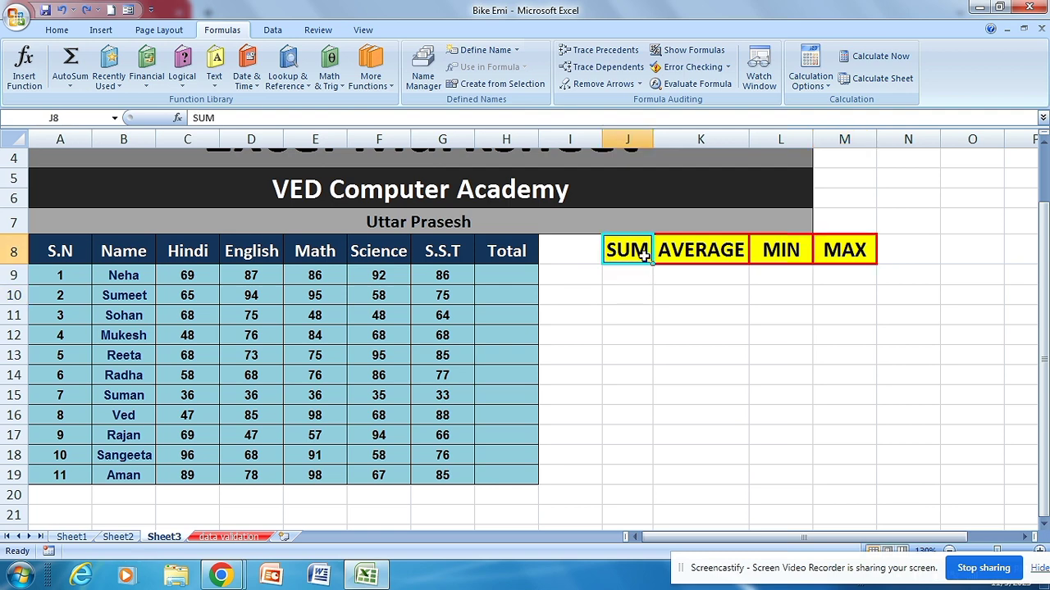
click(641, 275)
click(693, 295)
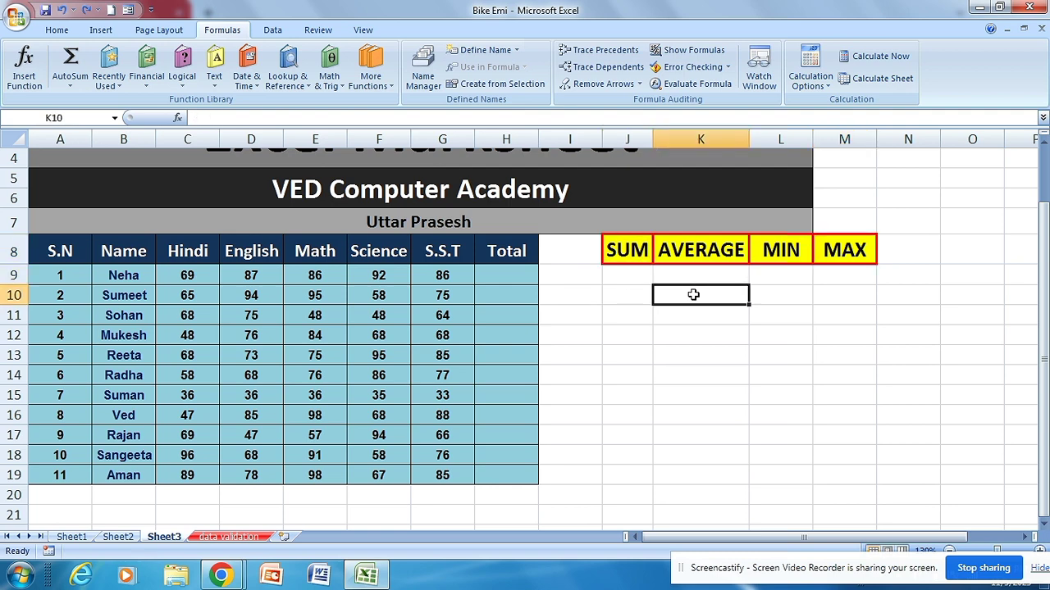
Enter a SUM formula in J9 that totals the first student's marks in C9:G9, picking the range on the sheet
click(643, 281)
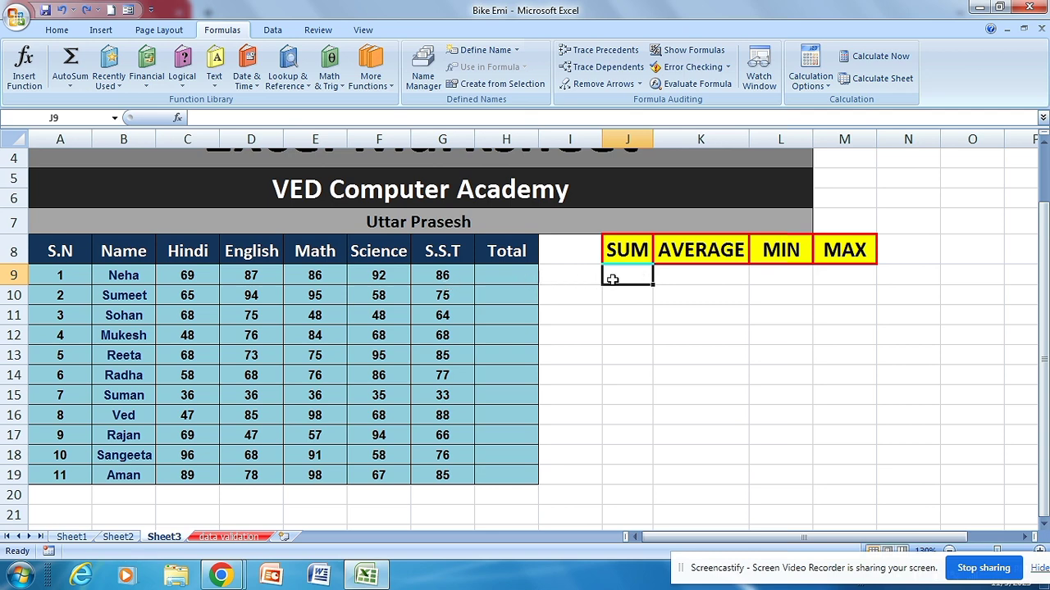
click(625, 315)
click(627, 280)
text(=)
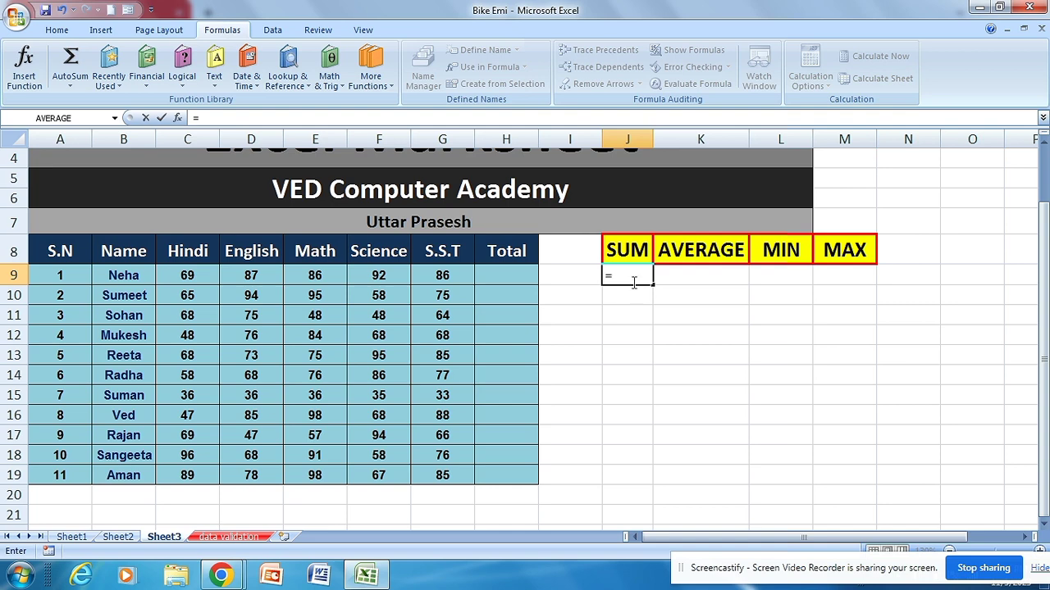
text(sum)
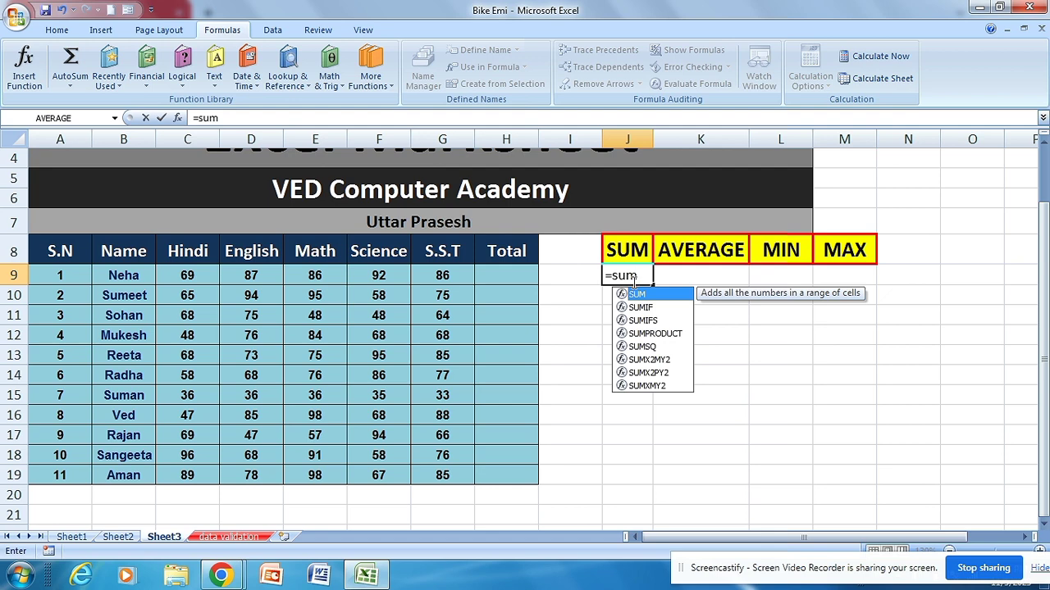
key(Tab)
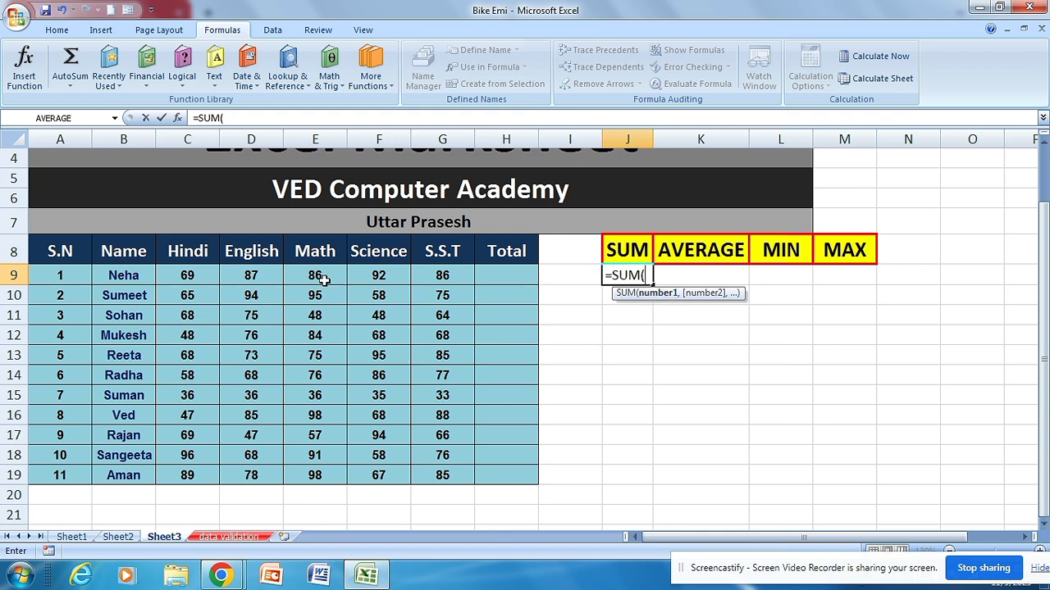
click(180, 274)
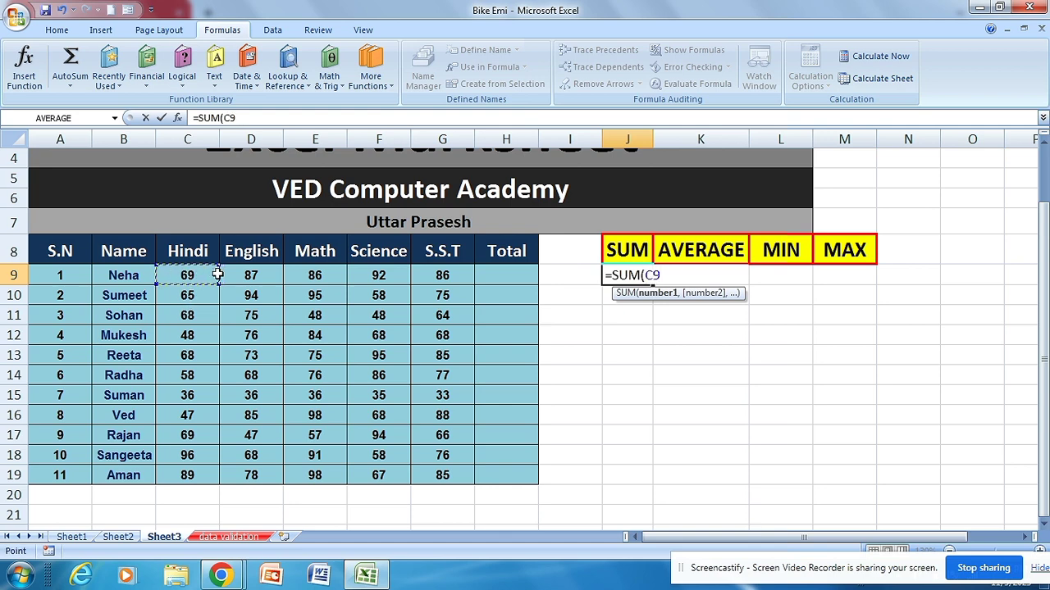
drag(187, 274, 432, 278)
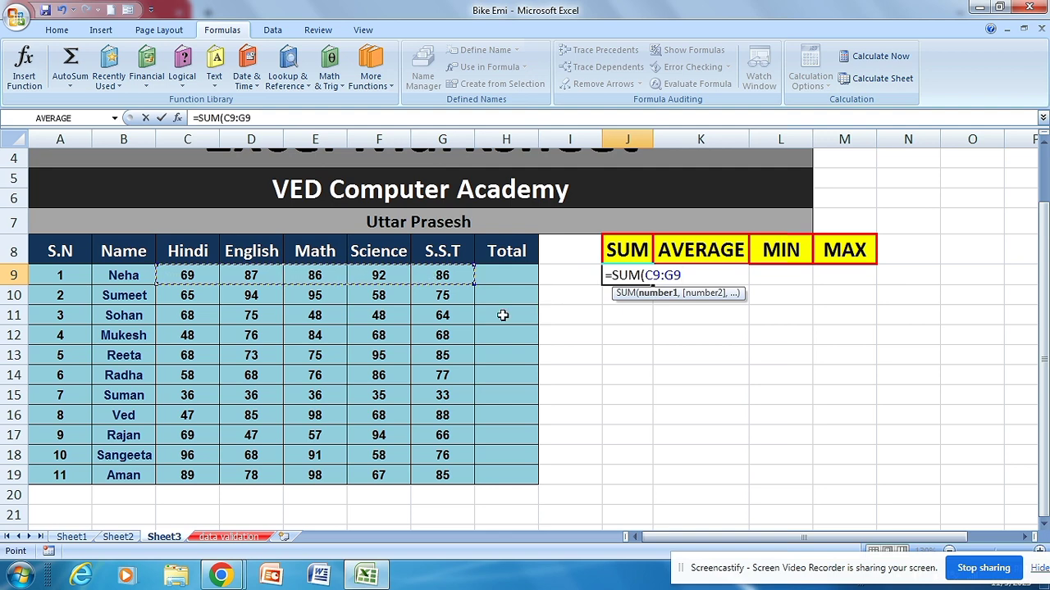
text())
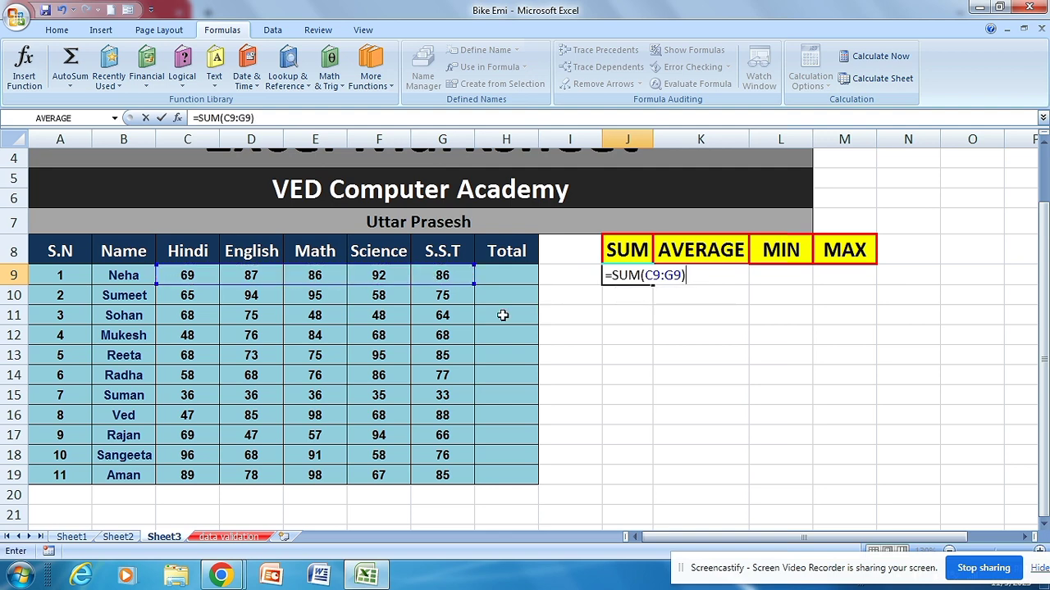
key(Return)
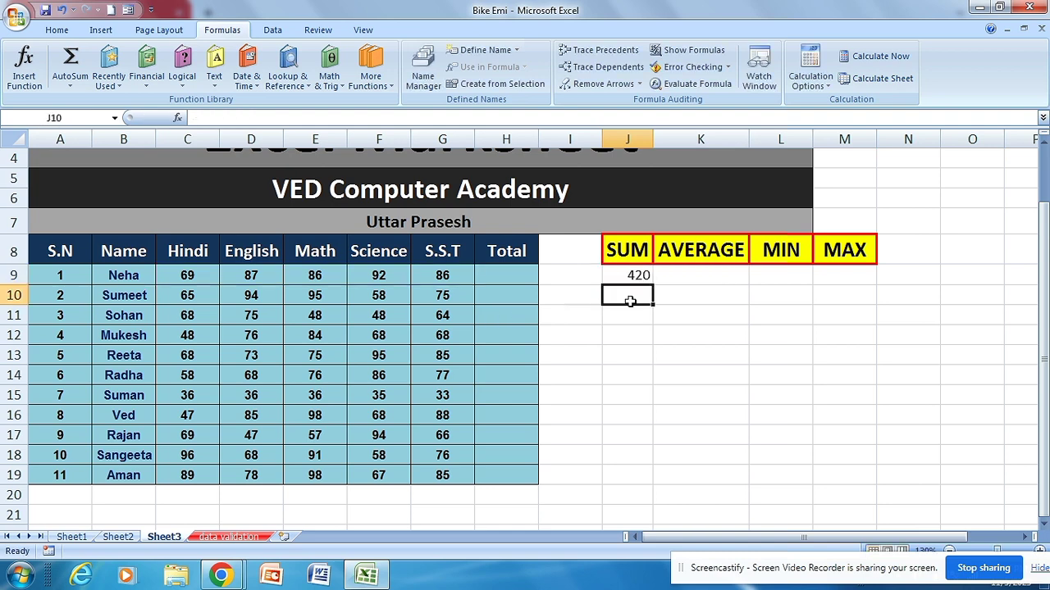
Check the SUM formula in J9 and delete it from the cell
click(633, 275)
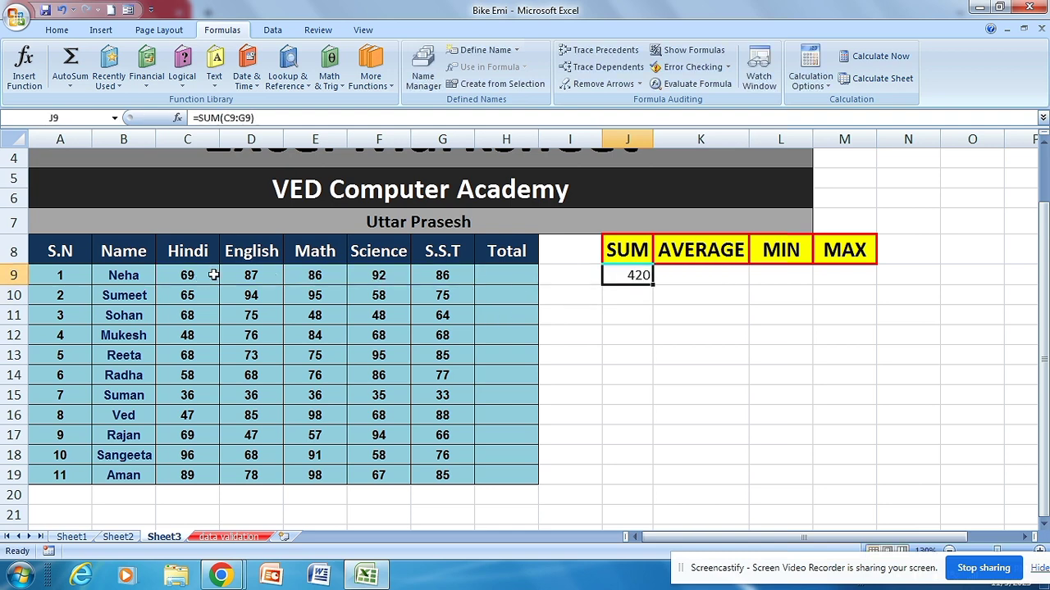
click(702, 292)
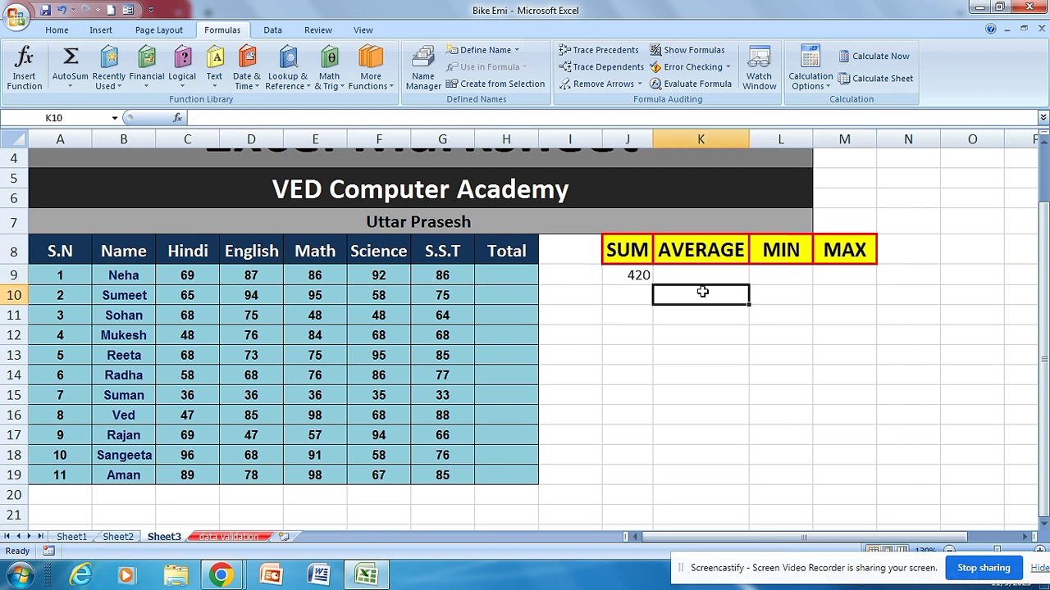
click(633, 277)
click(620, 292)
click(673, 299)
click(637, 274)
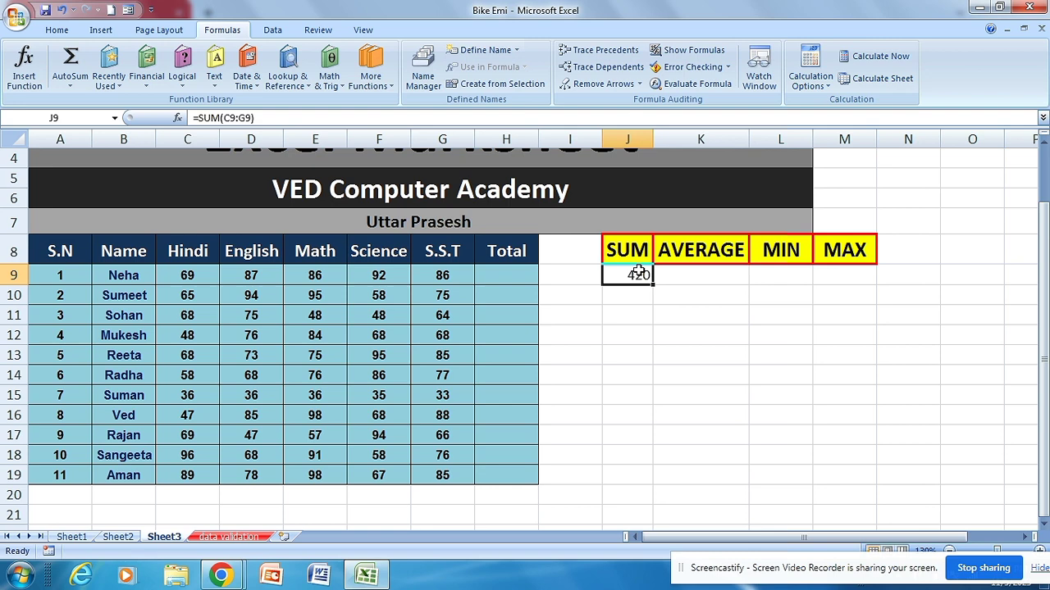
key(Delete)
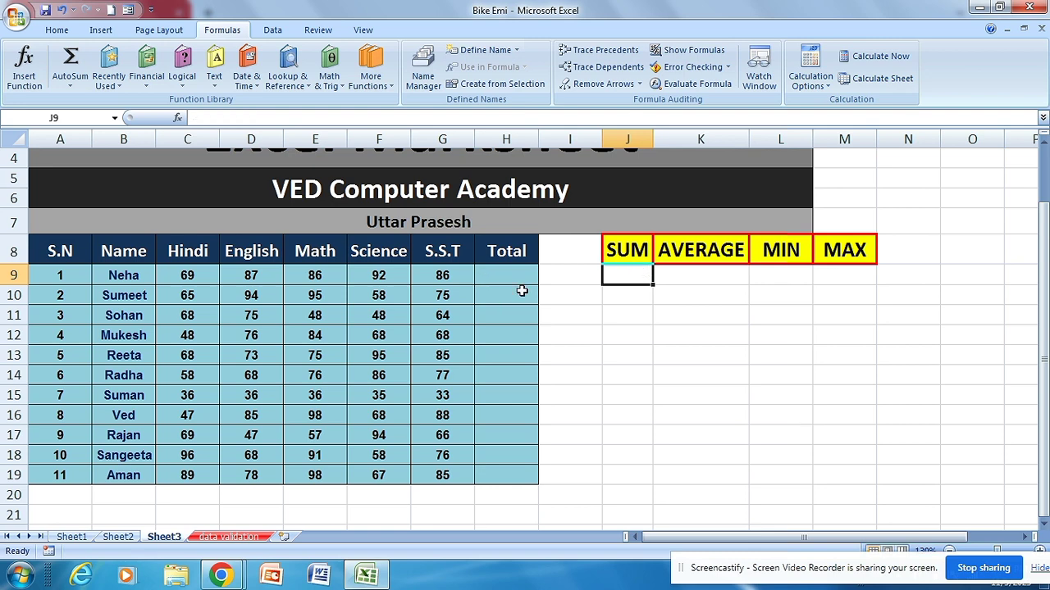
Enter =SUM(C9:G9) in J9, writing the cell references out manually
click(591, 315)
click(642, 277)
text(=)
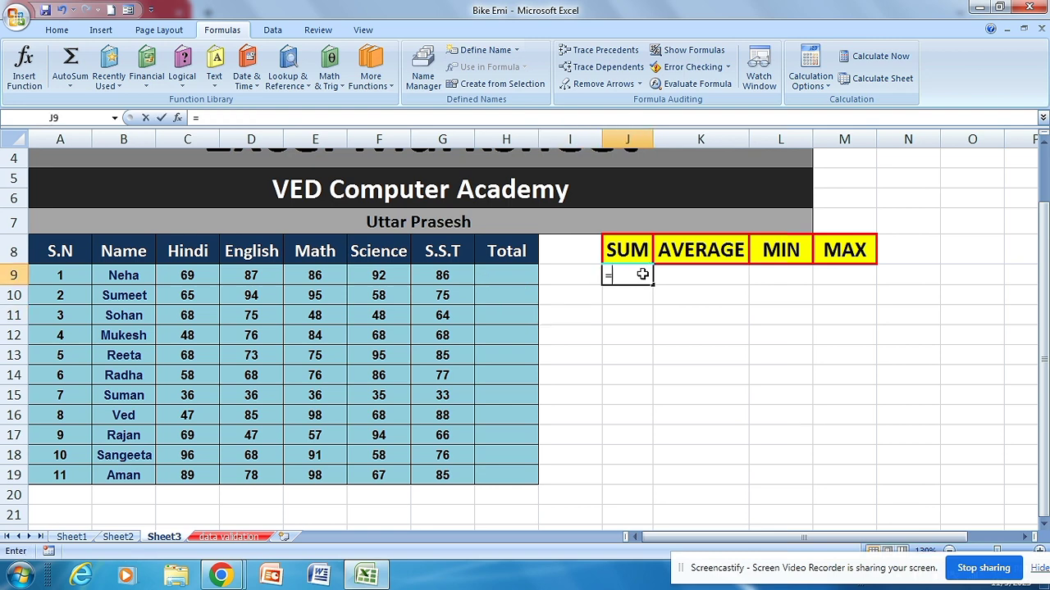
text(s)
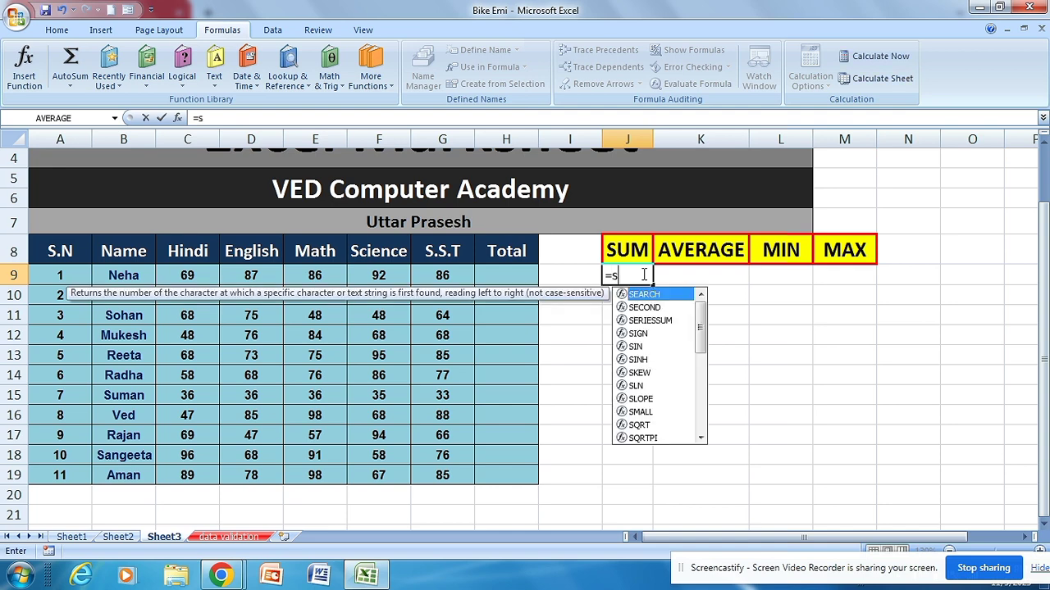
text(um)
key(Tab)
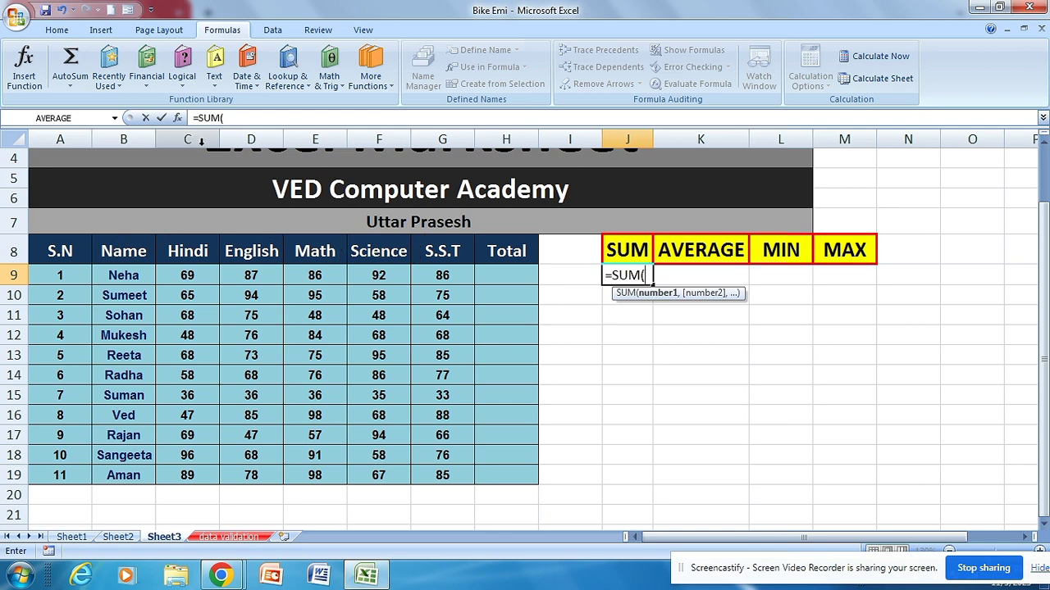
text(c)
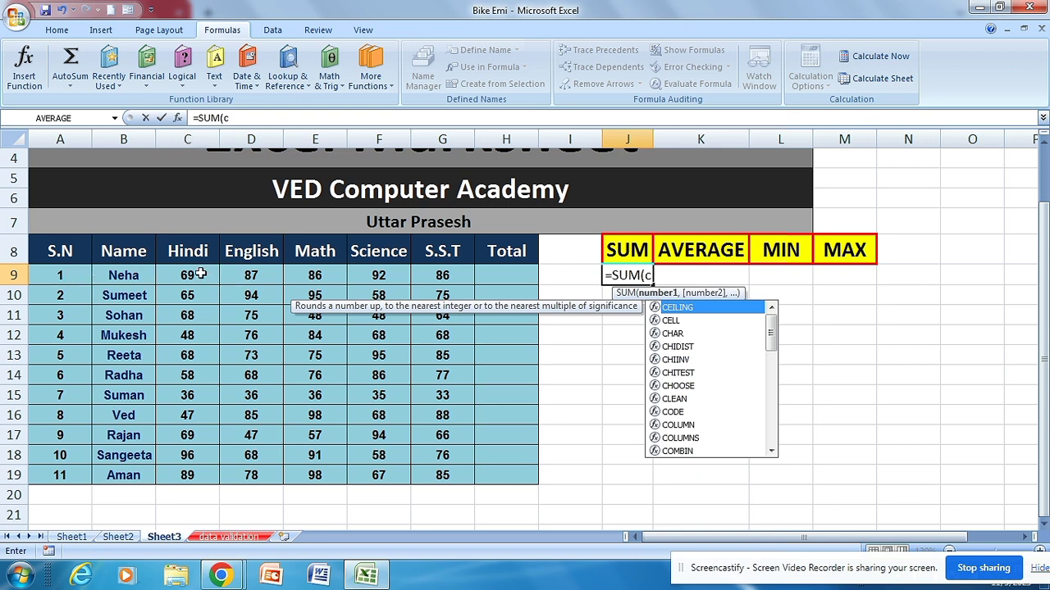
text(9)
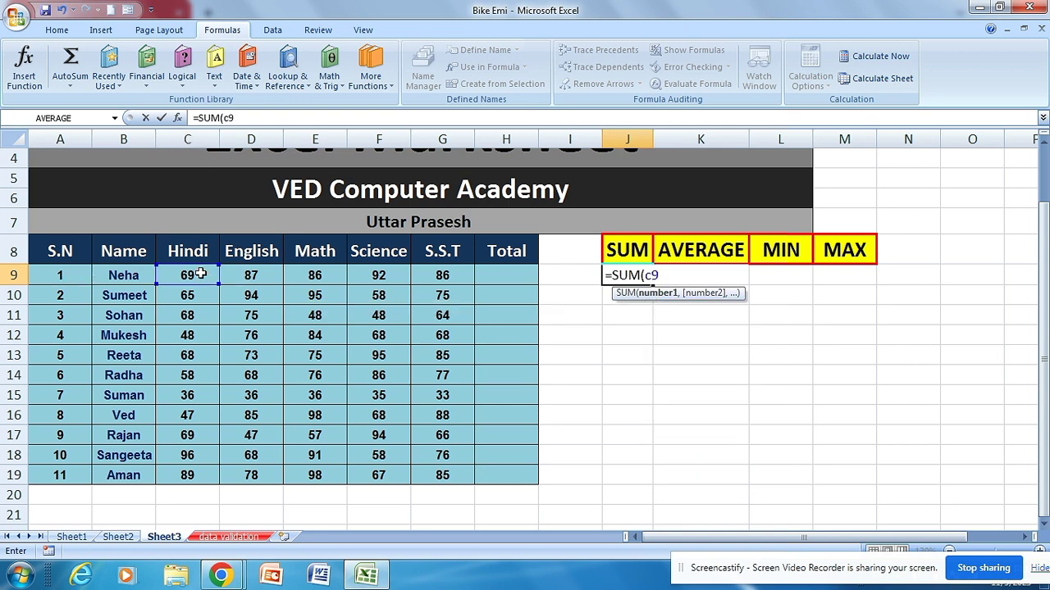
text(:g9)
text())
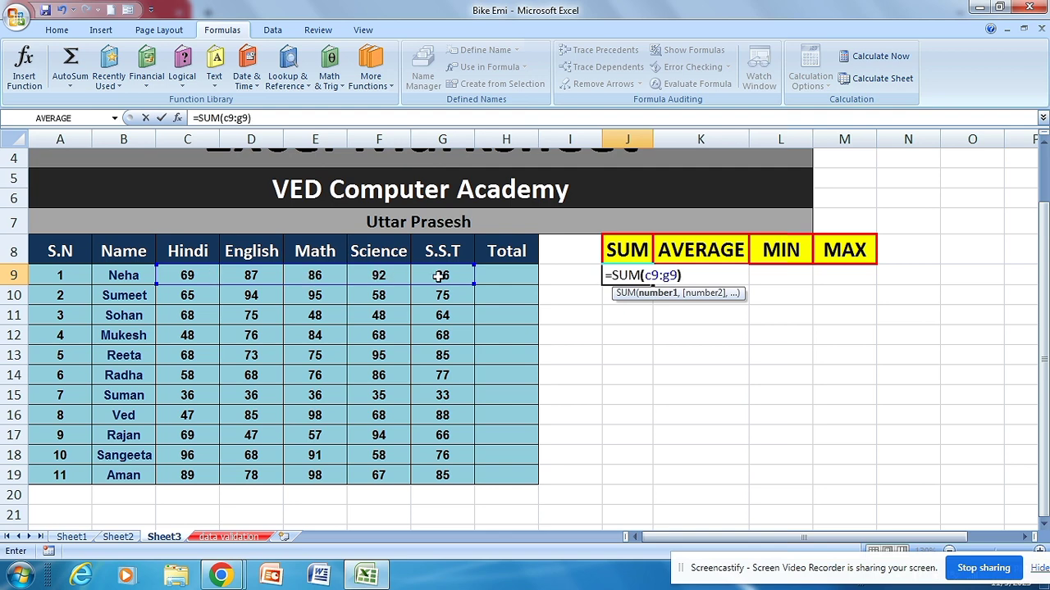
key(Return)
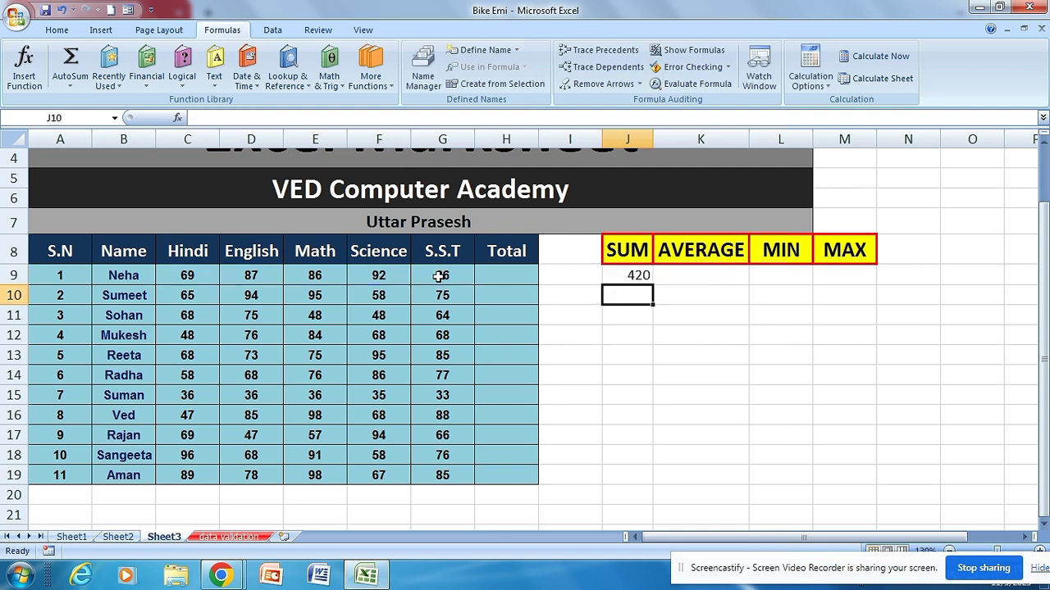
Compare the SUM result in J9 with the first student's subject marks in C9:G9
click(624, 276)
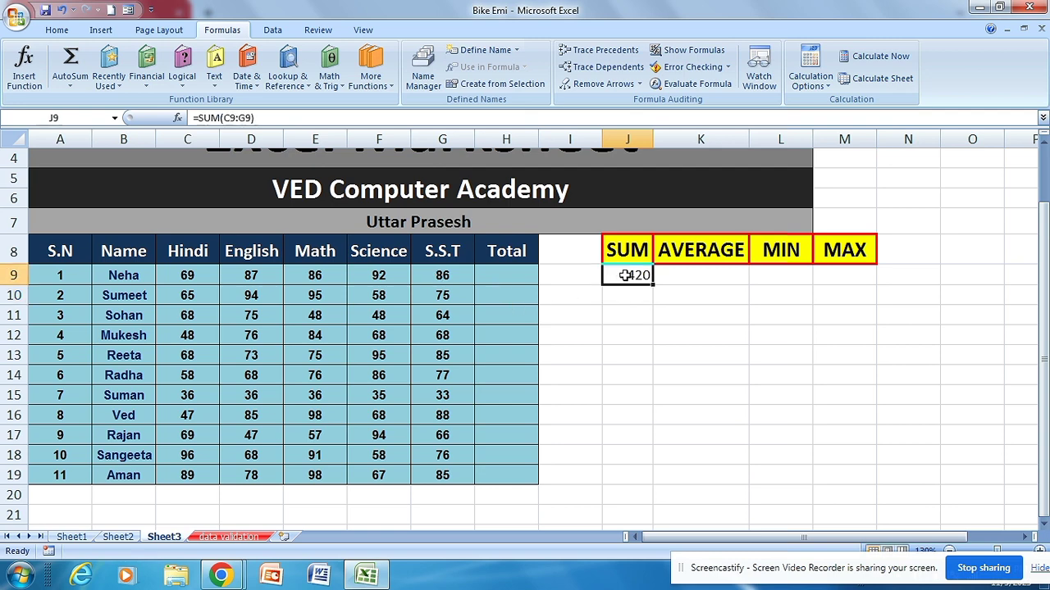
click(677, 277)
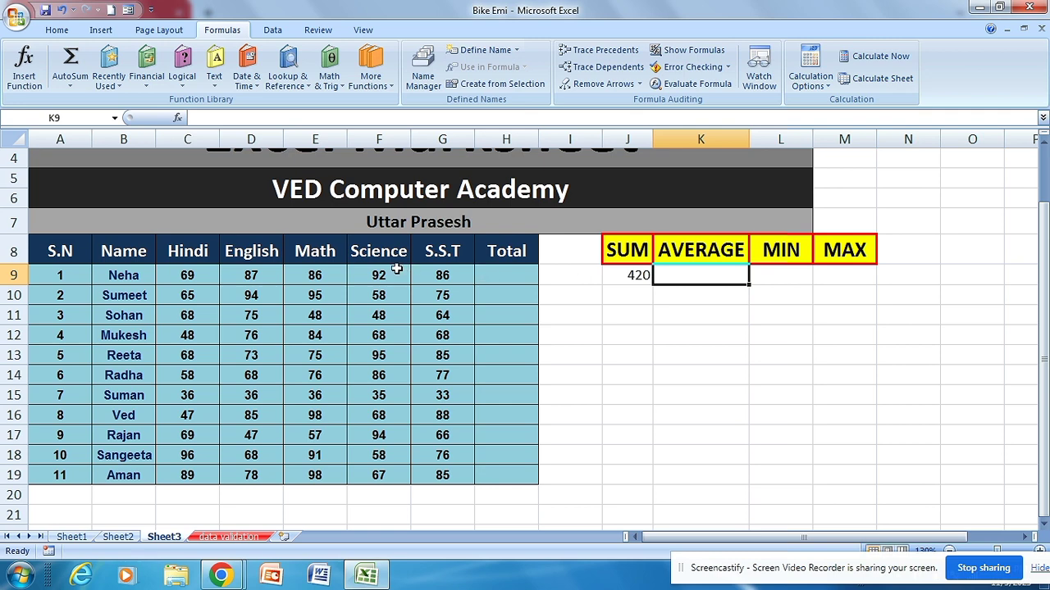
click(193, 276)
click(325, 275)
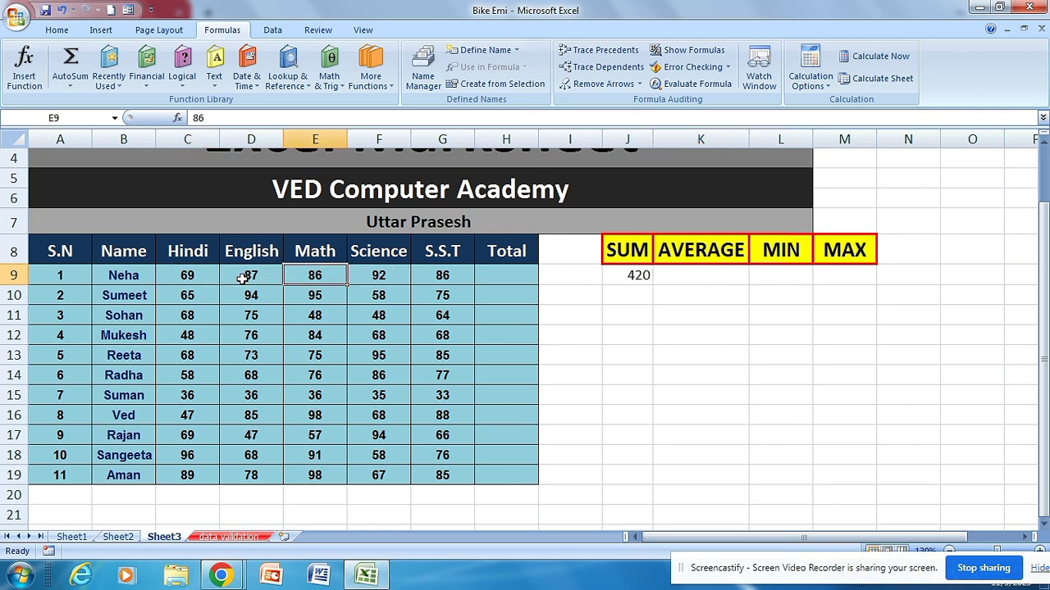
click(238, 277)
drag(208, 279, 477, 277)
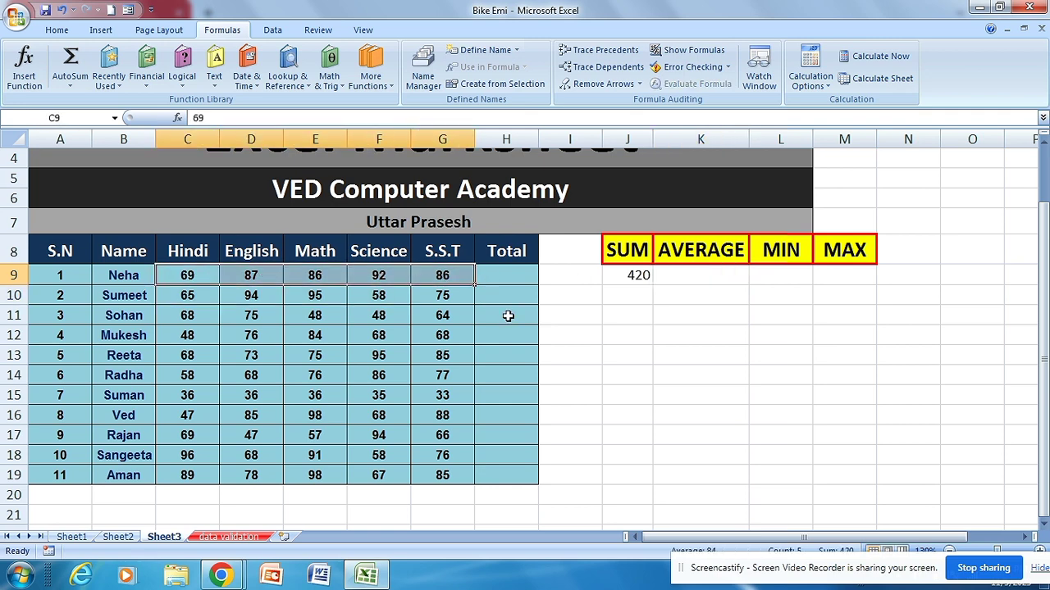
click(678, 275)
click(631, 274)
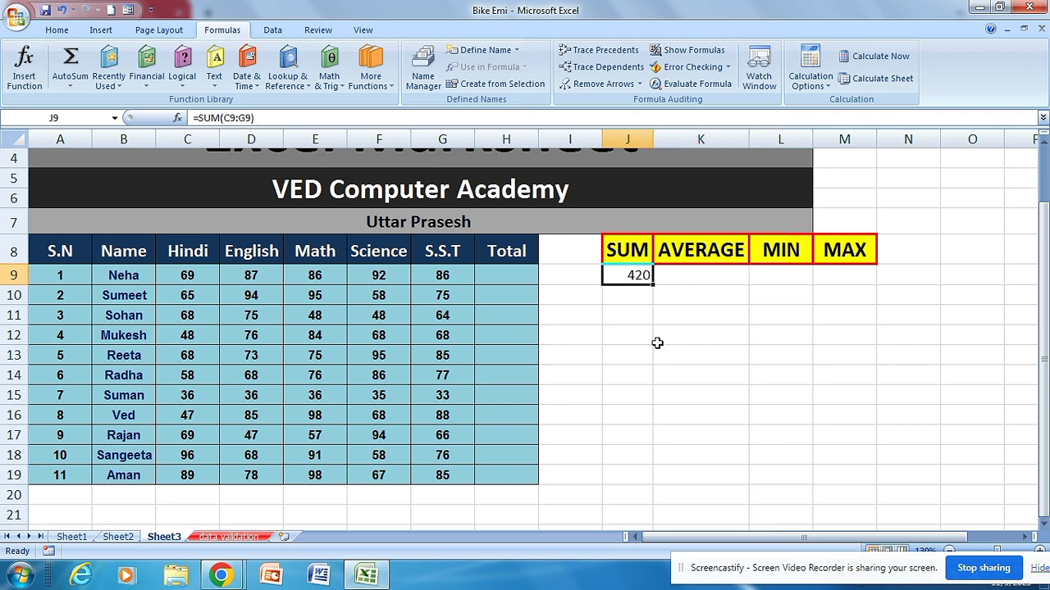
Enter =AVERAGE(C9:G19) in K9 to average all students' marks across the five subjects
click(692, 279)
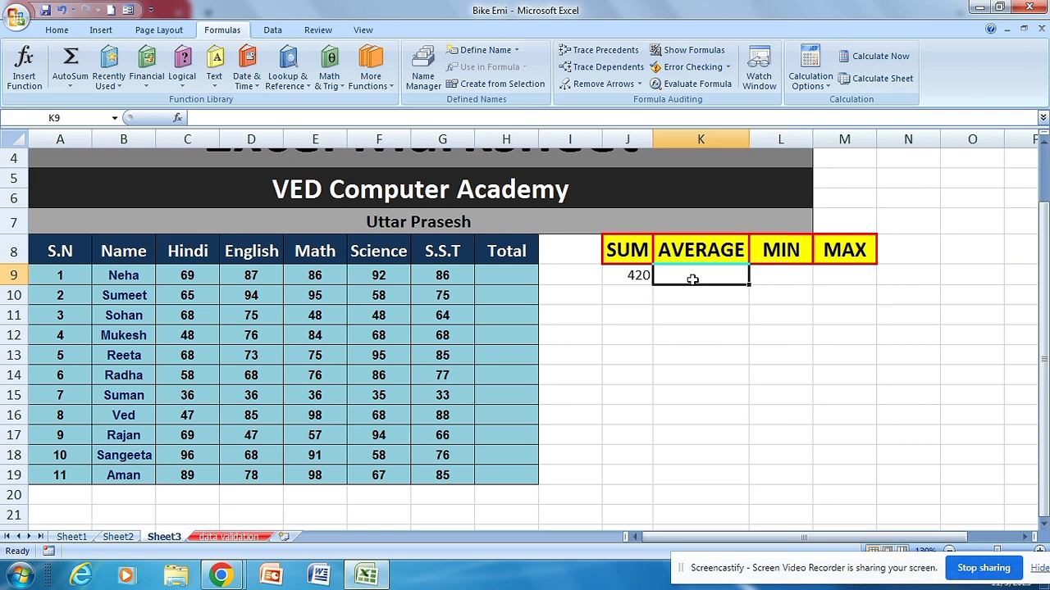
text(=a)
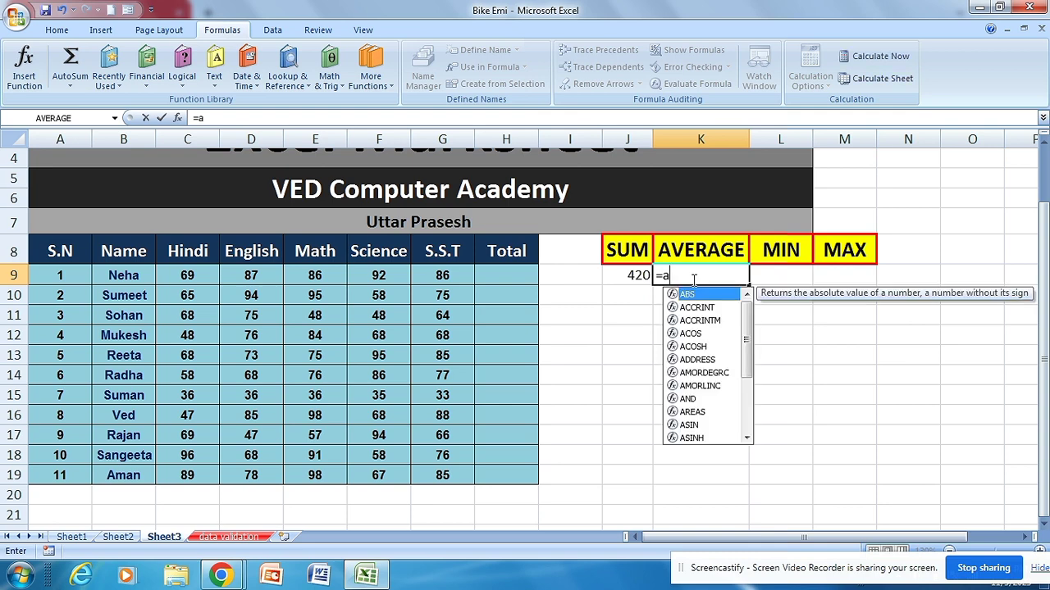
text(ver)
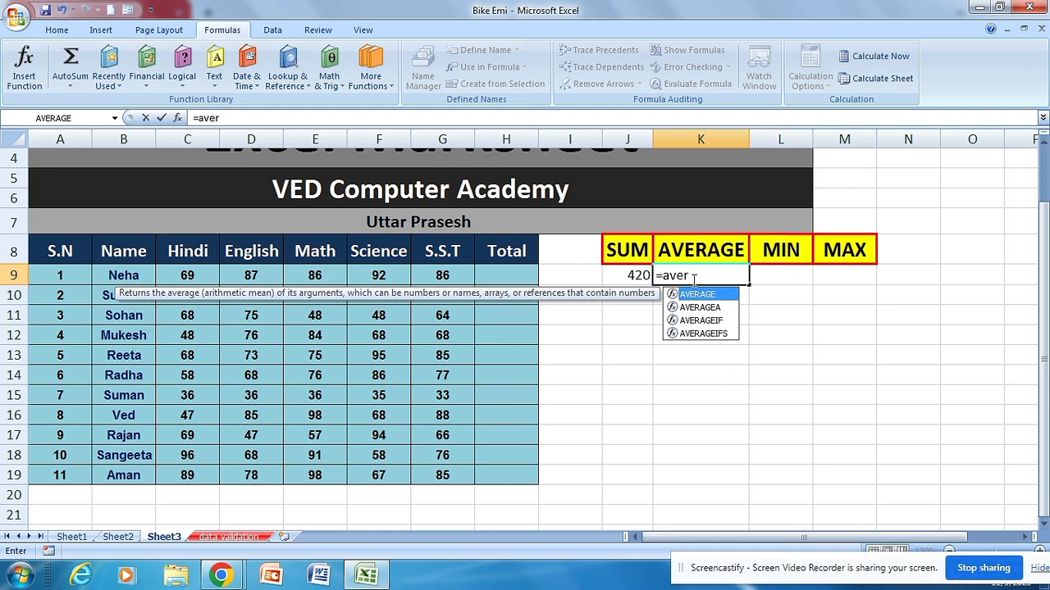
key(Tab)
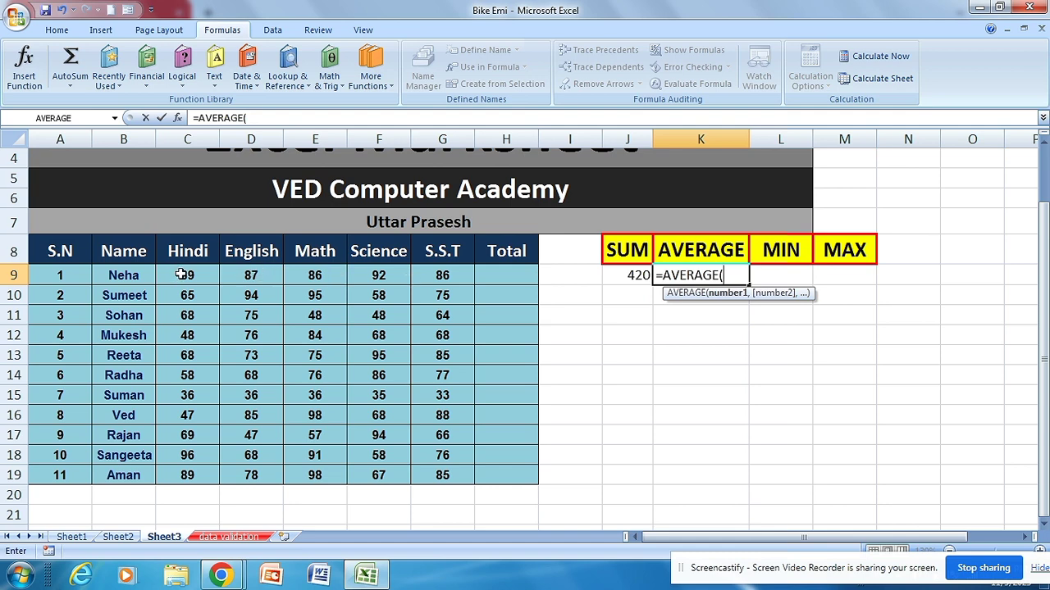
drag(181, 276, 438, 469)
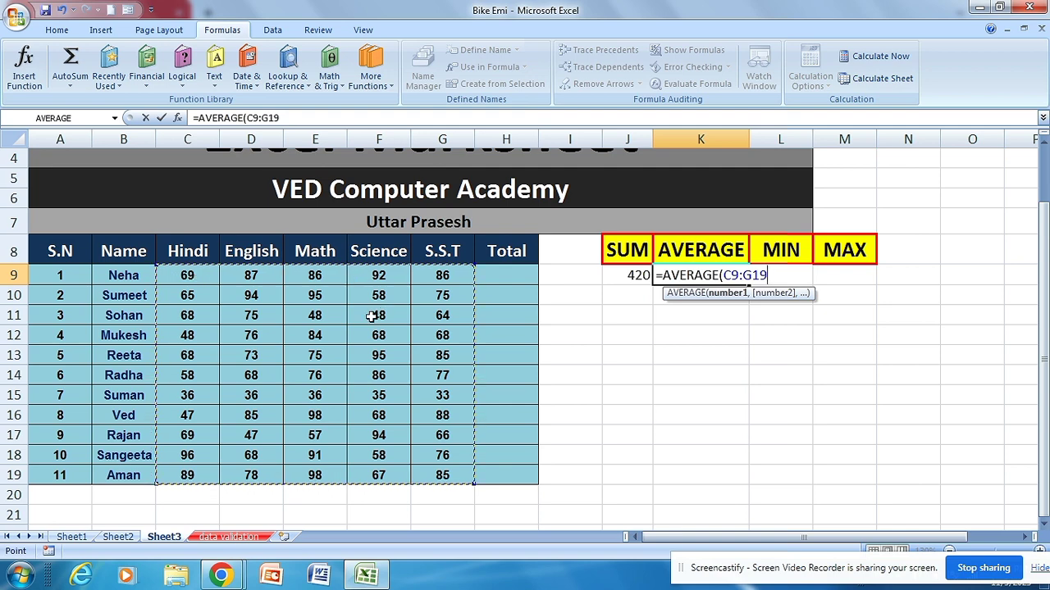
text())
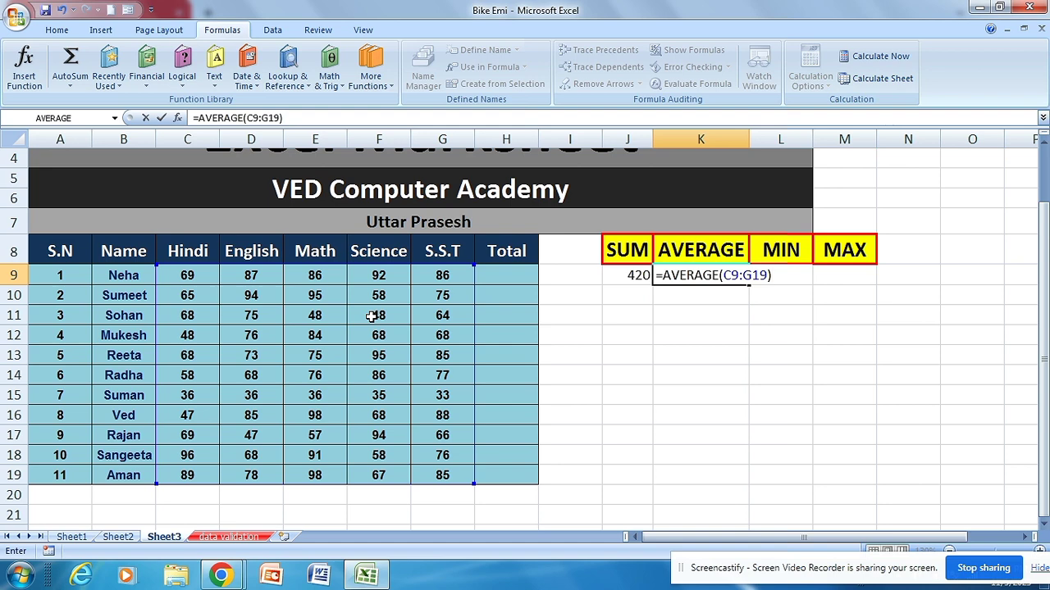
key(Return)
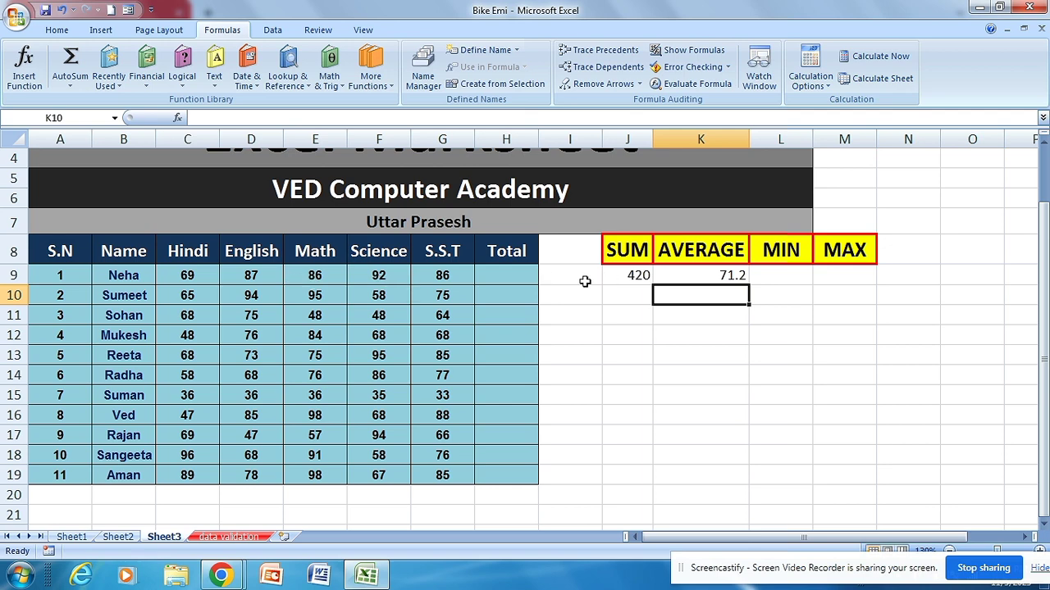
Fill the SUM formula from J9 down to J19 so every student gets a total
click(715, 276)
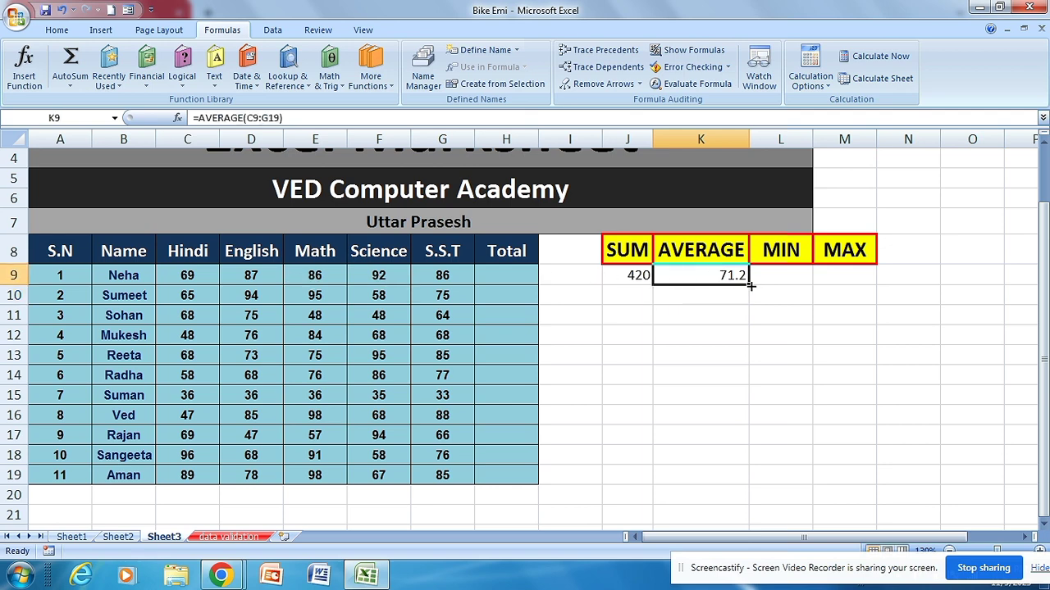
click(639, 279)
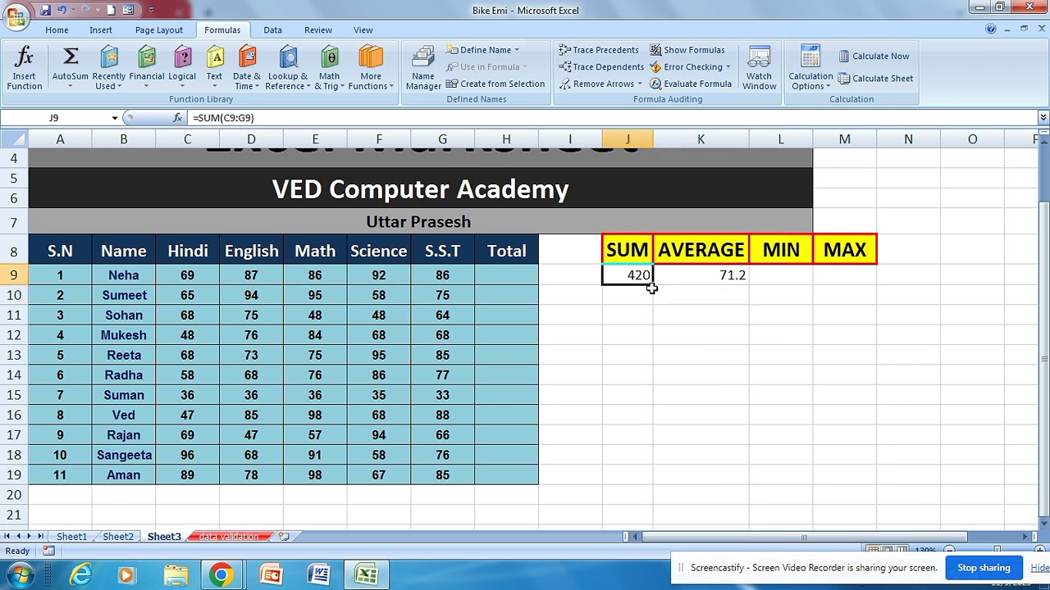
drag(652, 284, 654, 485)
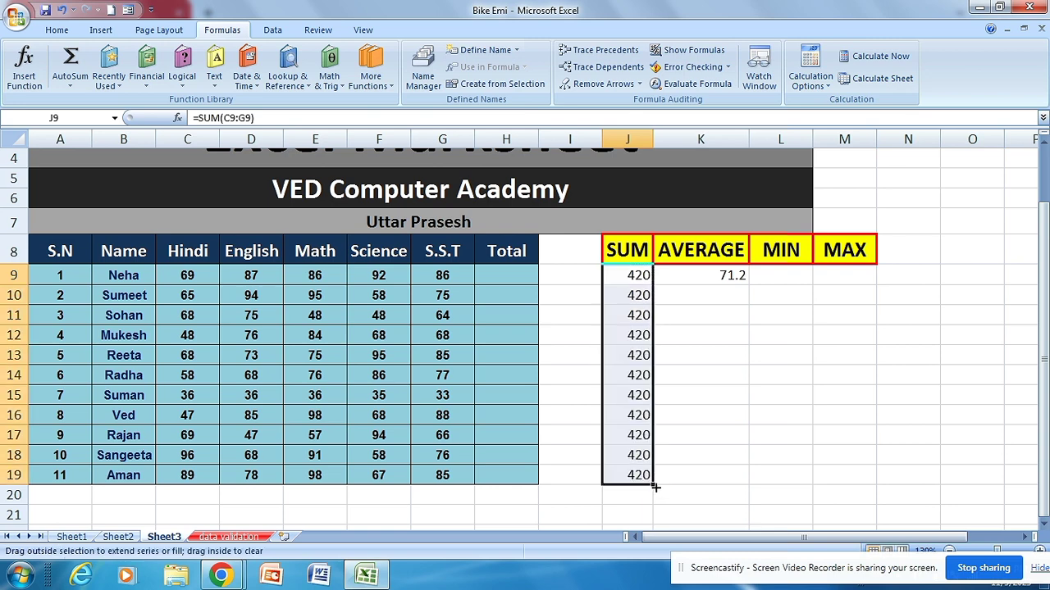
click(402, 295)
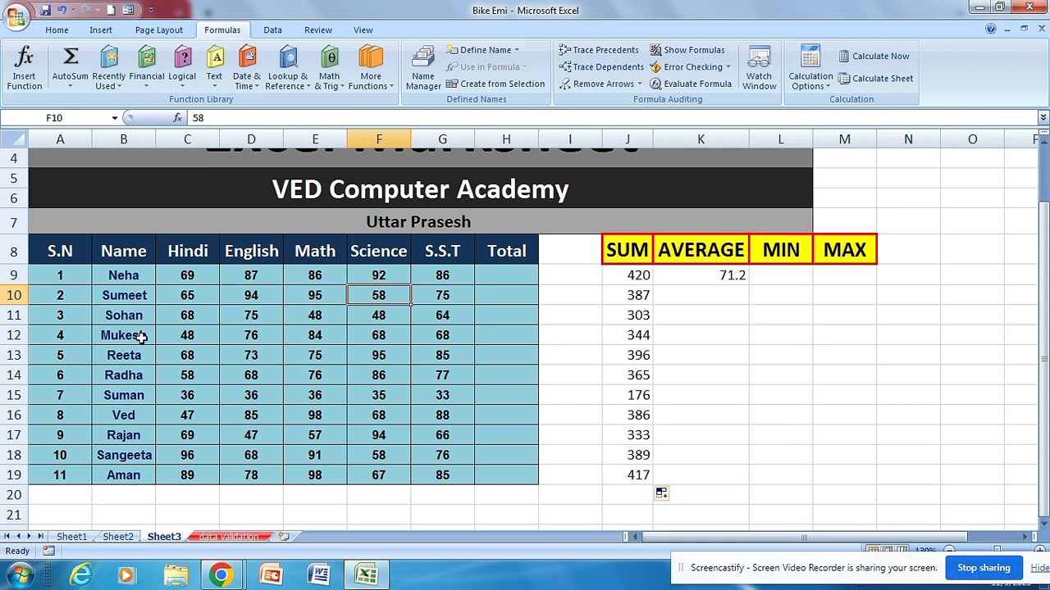
click(599, 332)
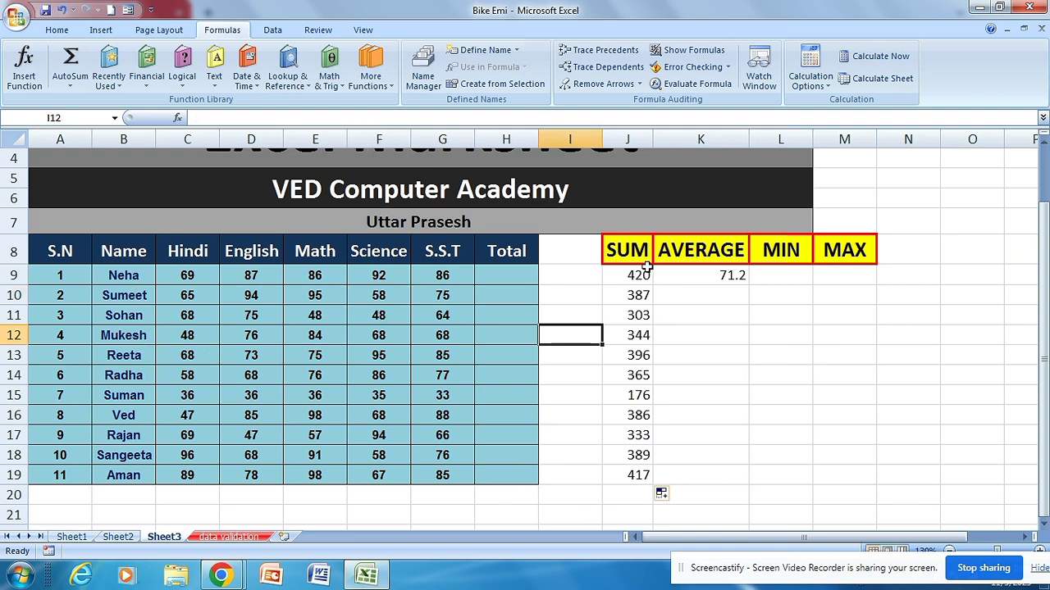
Fill the AVERAGE formula from K9 down through K19
click(713, 280)
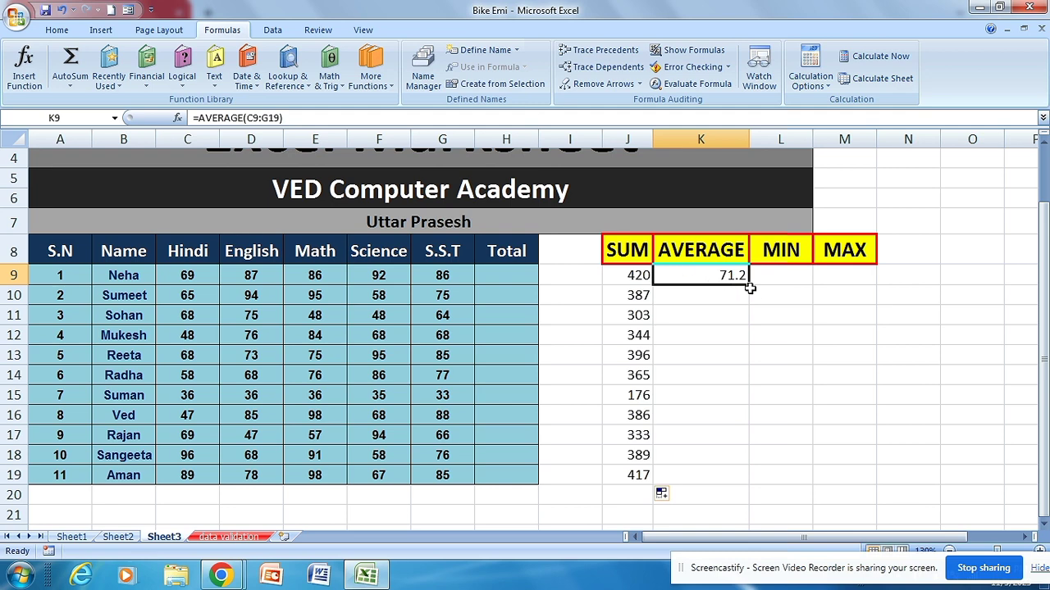
double_click(749, 284)
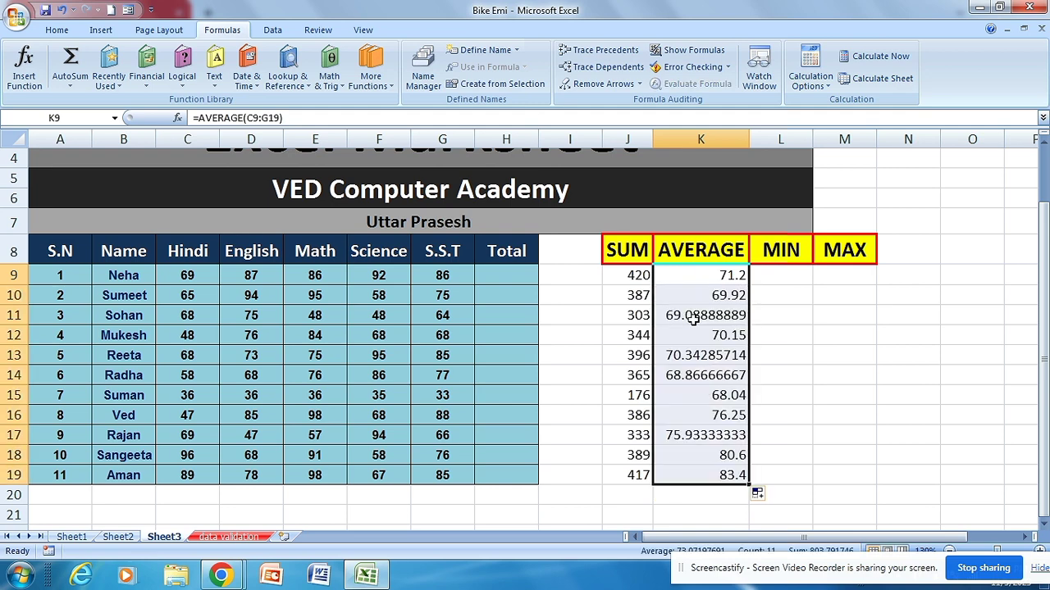
click(790, 336)
Reduce the average in K11 to two decimal places
click(726, 318)
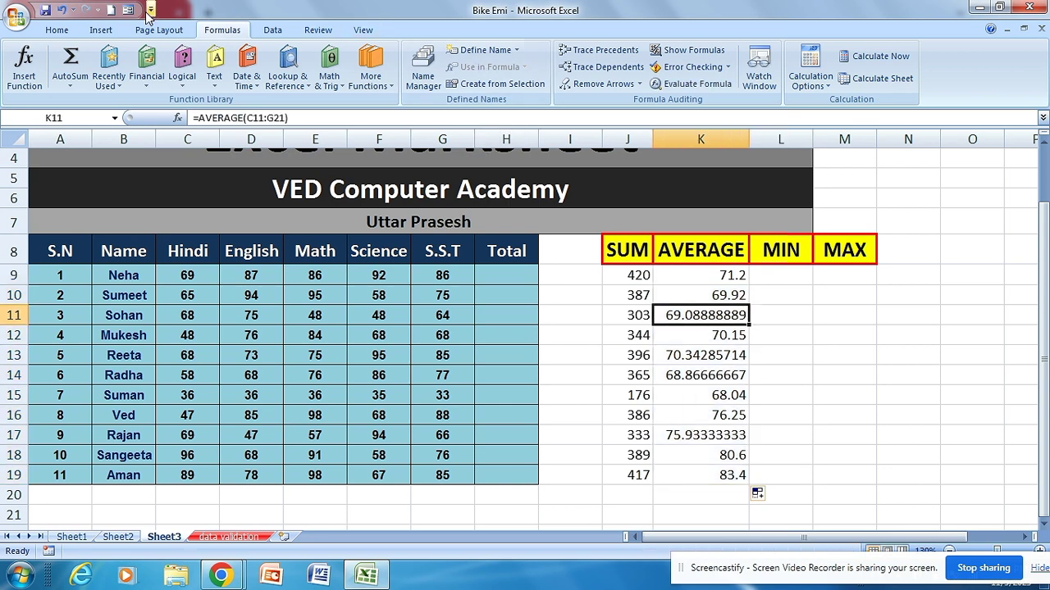
click(57, 30)
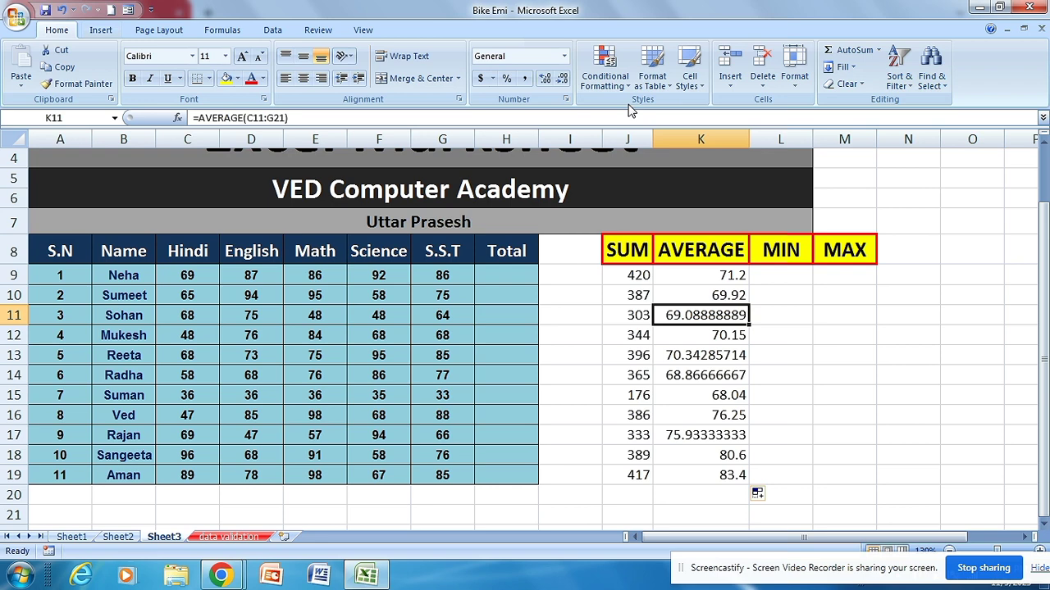
click(562, 79)
click(562, 79)
click(563, 79)
click(563, 79)
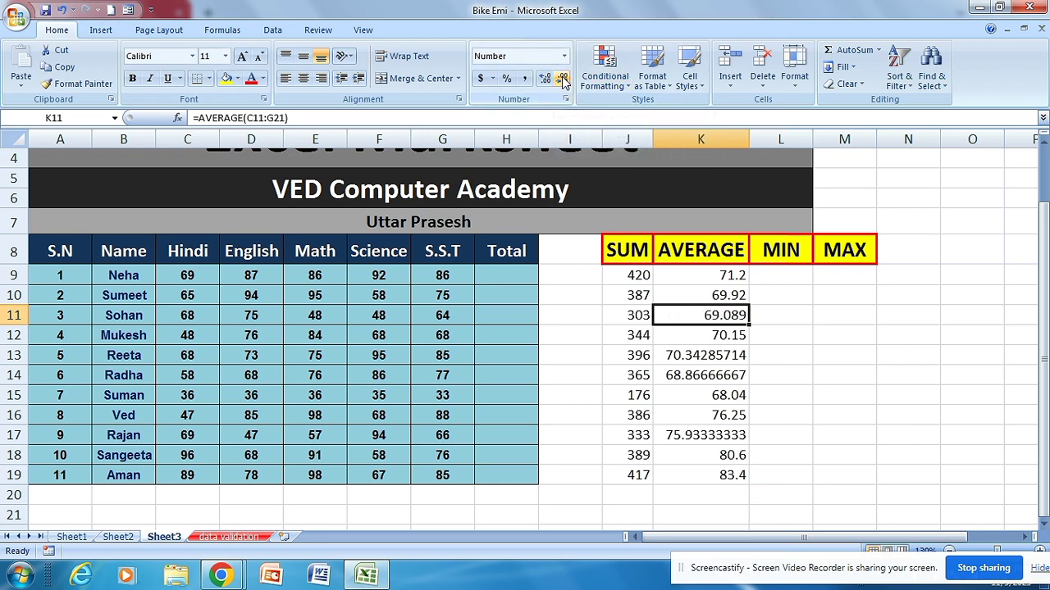
click(563, 79)
Reduce the average in K13 to two decimal places
click(709, 355)
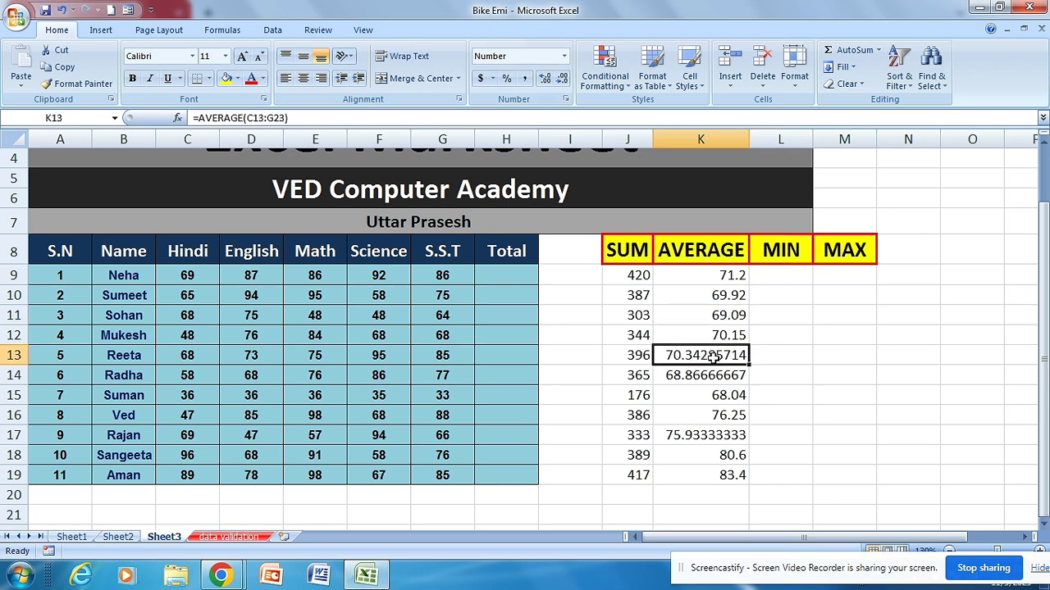
click(563, 78)
click(562, 79)
click(563, 80)
click(563, 80)
click(563, 80)
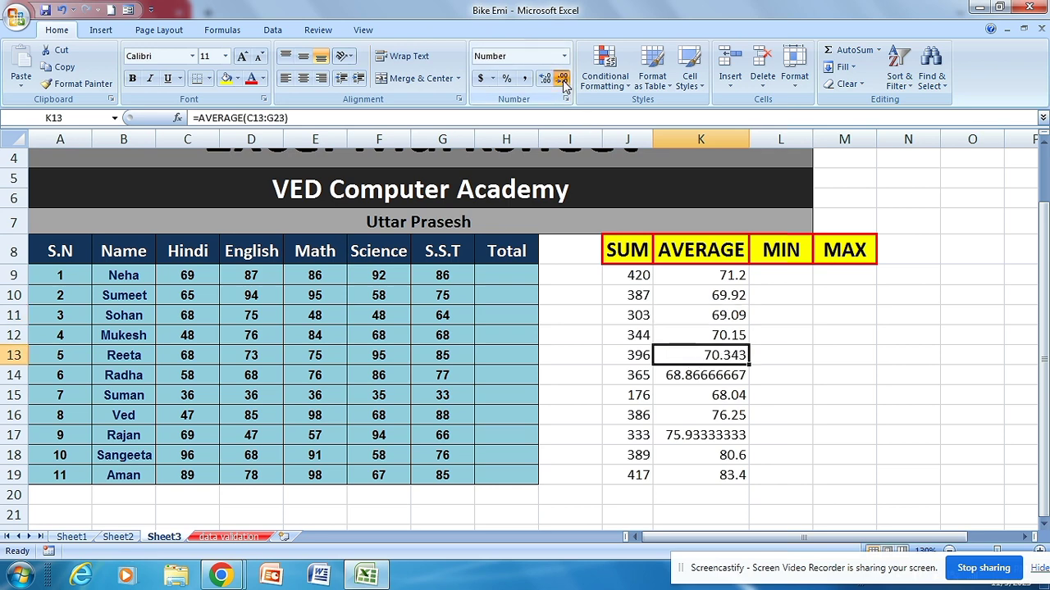
click(562, 80)
Reduce the average in K14 to two decimal places
click(703, 374)
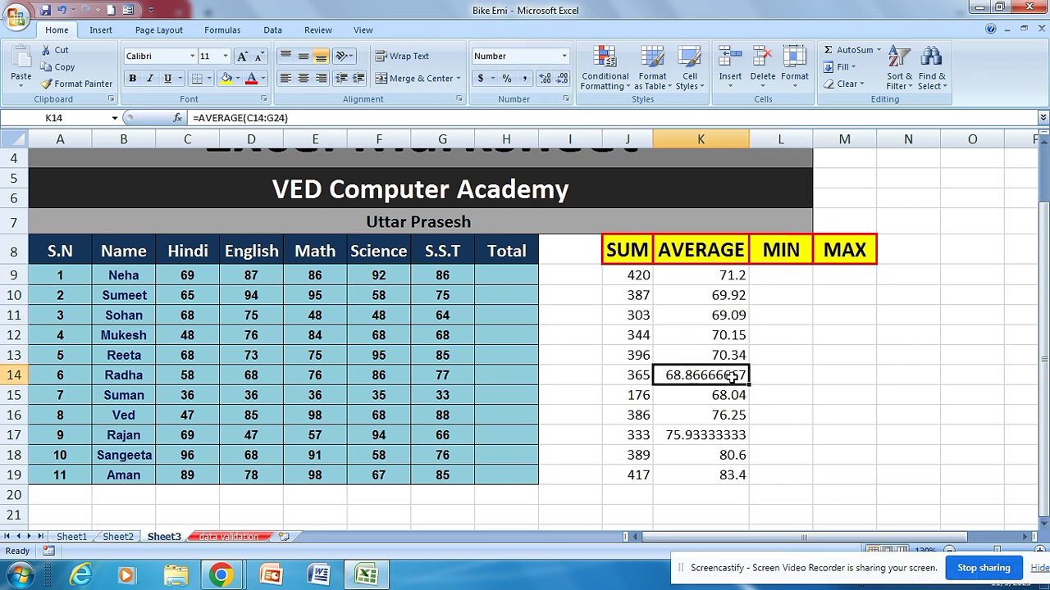
click(563, 80)
click(562, 79)
click(563, 80)
click(563, 79)
click(563, 79)
click(563, 80)
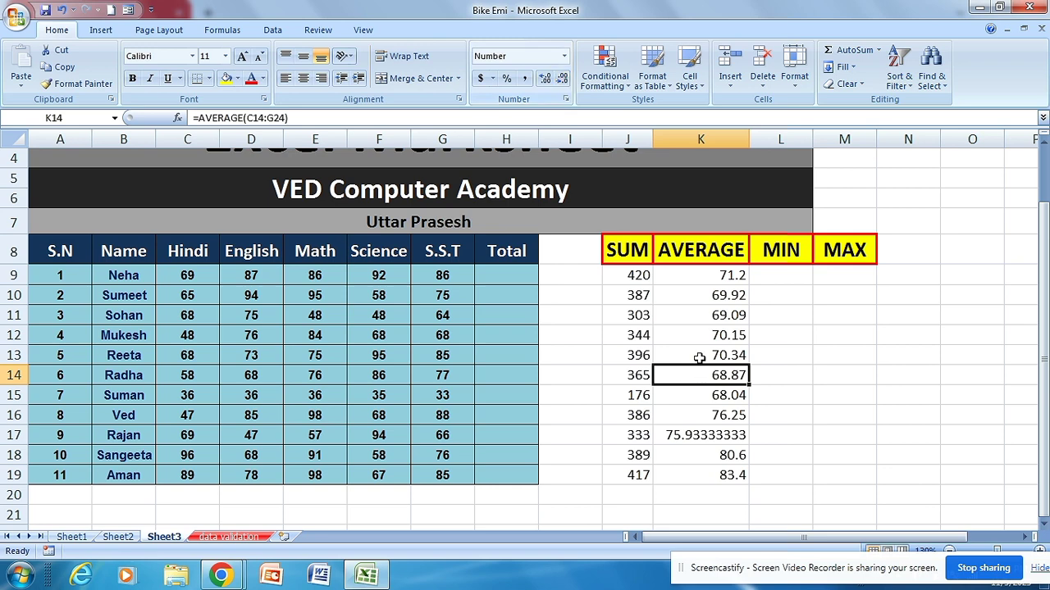
Reduce the average in K17 to two decimal places
click(735, 435)
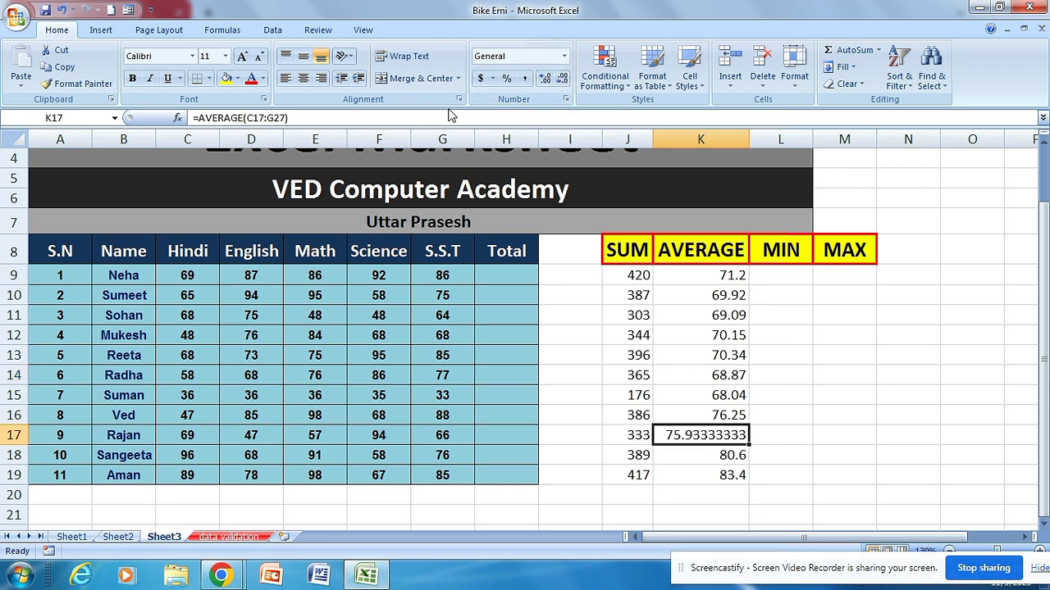
click(562, 79)
click(563, 80)
click(562, 80)
click(563, 79)
click(563, 79)
click(562, 79)
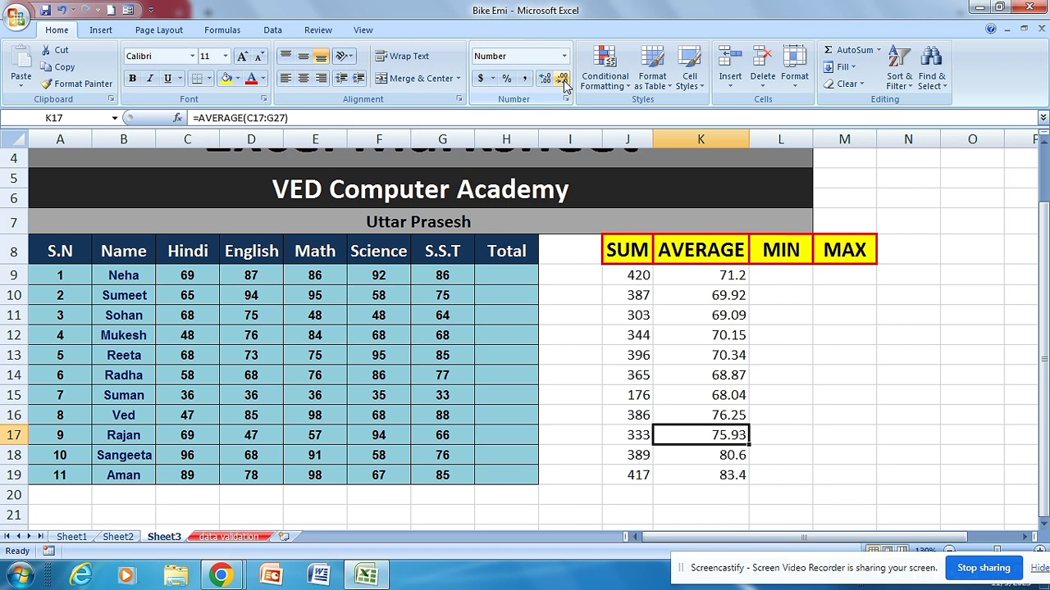
Enter =MIN(J9:J19) in L9 to get the smallest student total
click(775, 271)
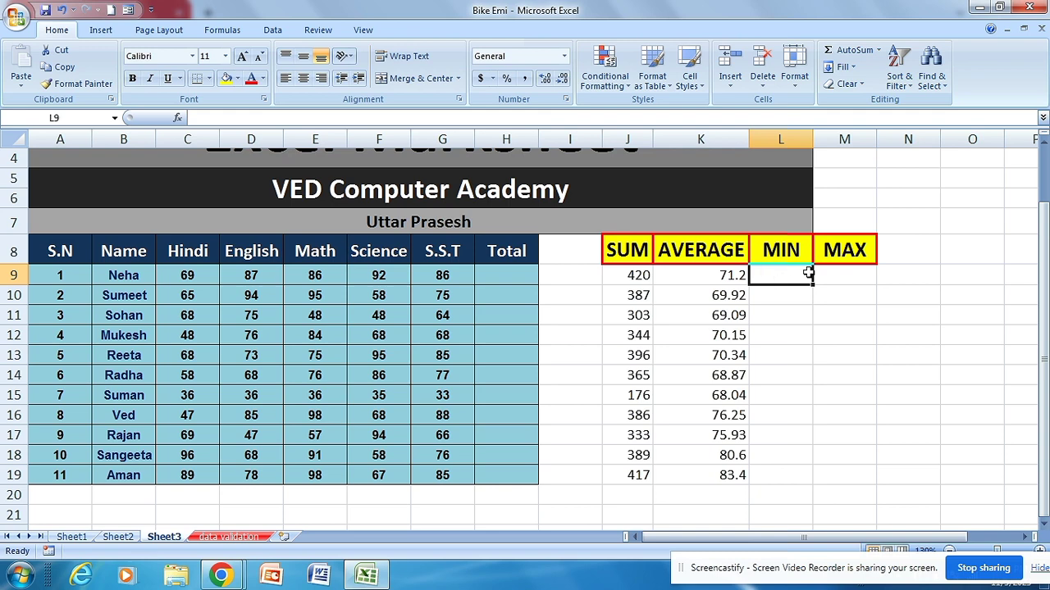
text(=)
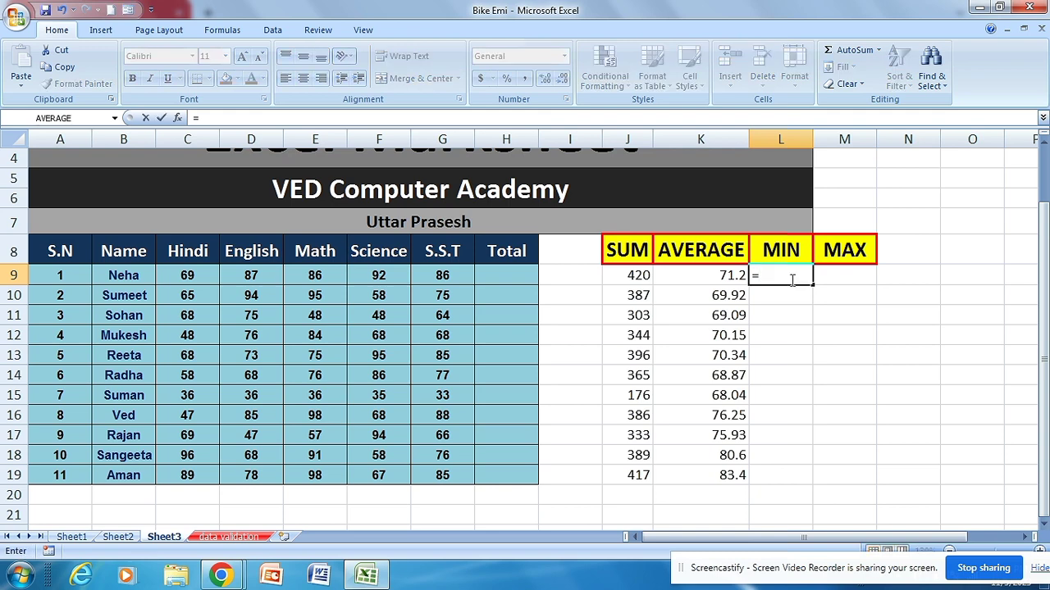
text(min)
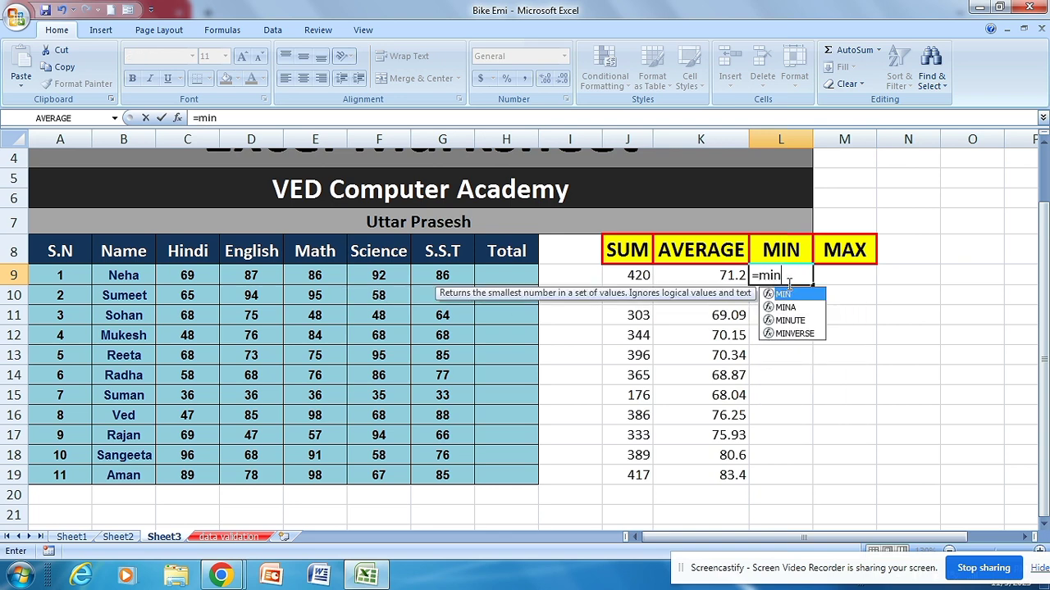
key(Tab)
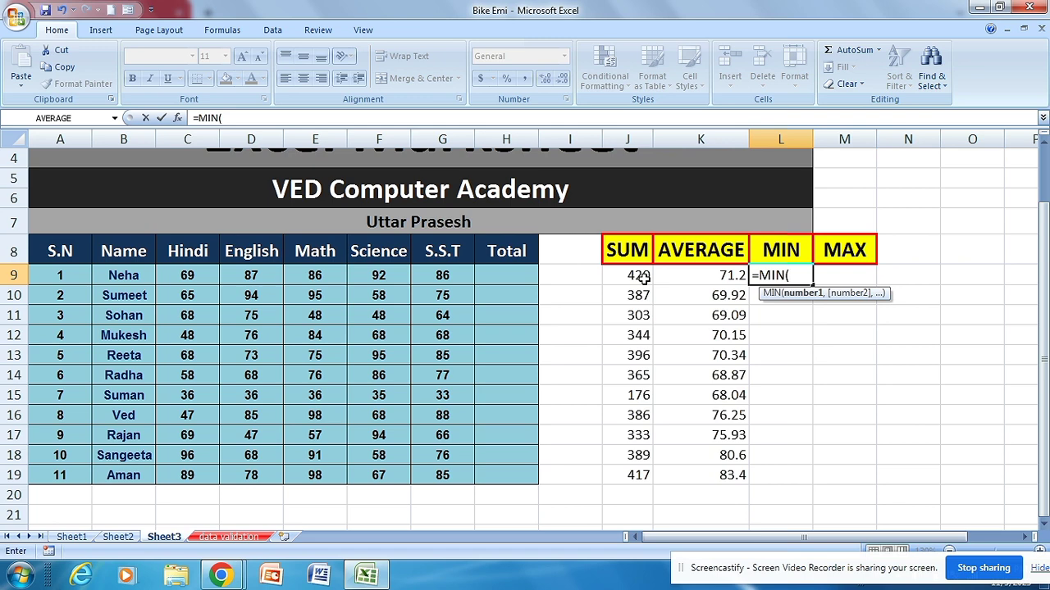
drag(628, 274, 633, 476)
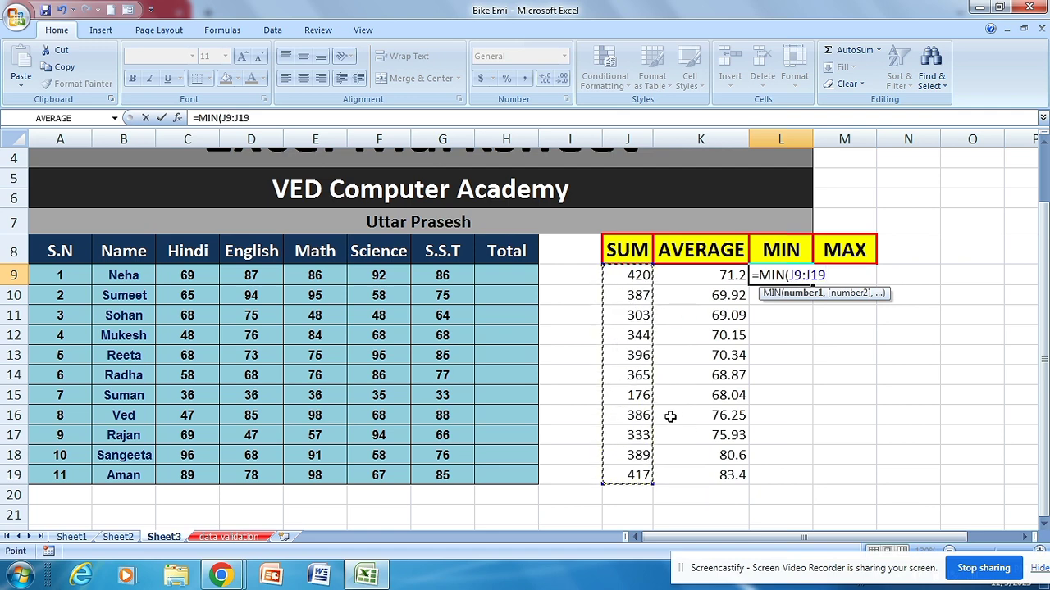
text())
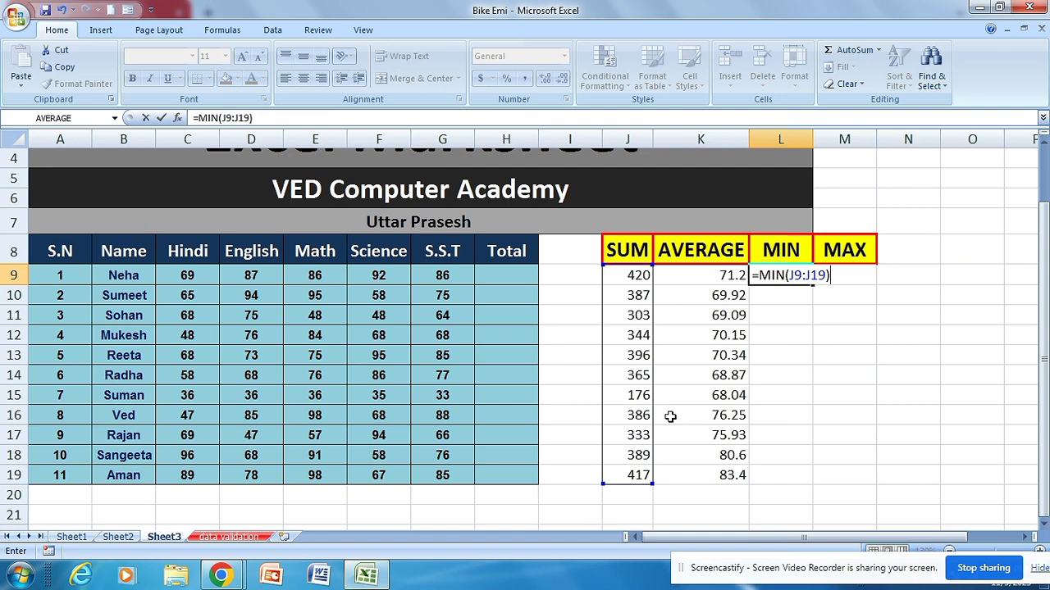
key(Return)
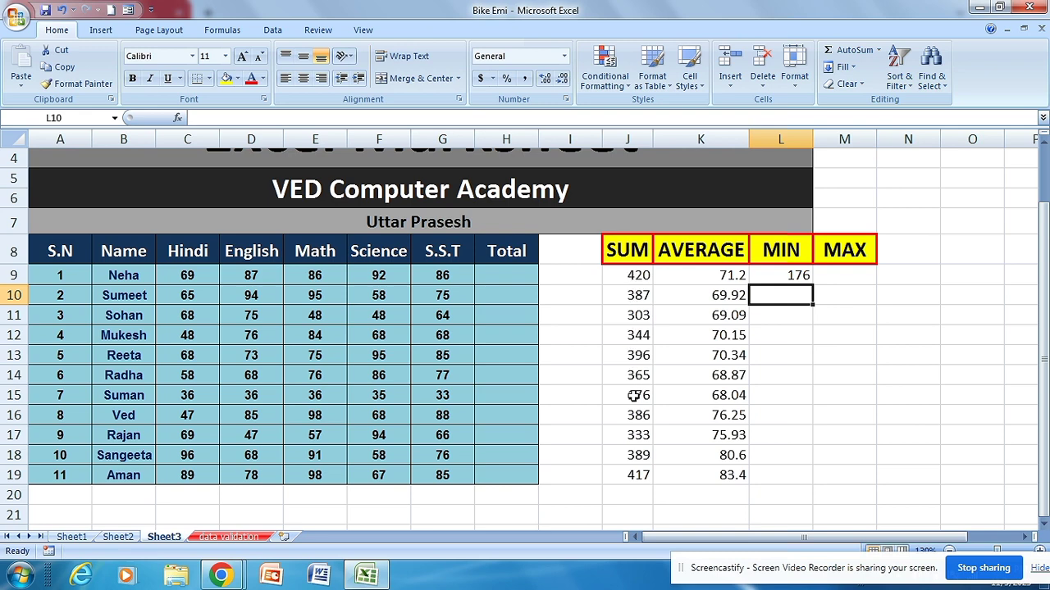
click(786, 277)
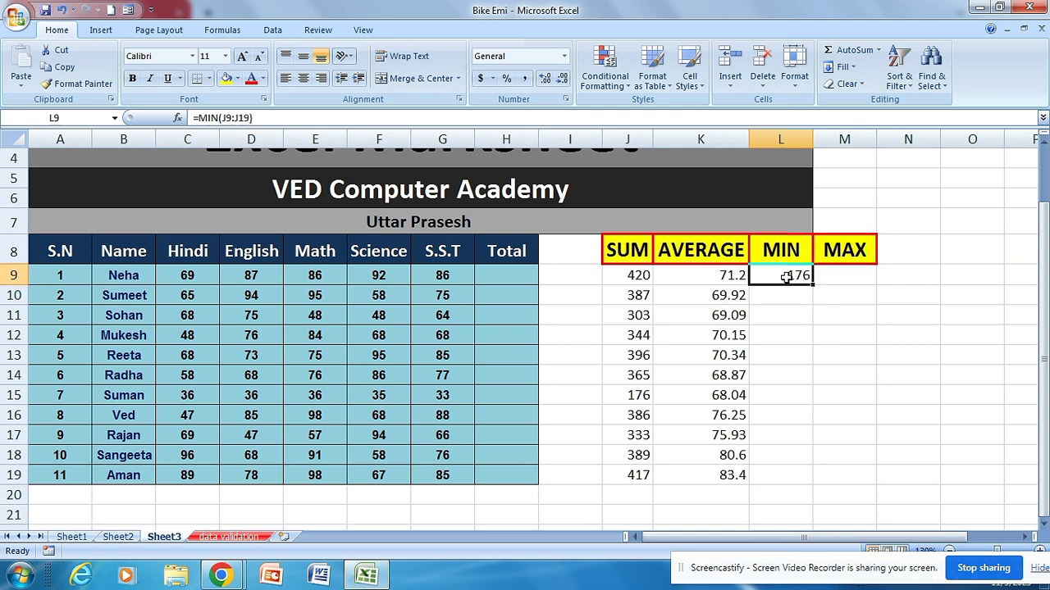
Review the student totals in J9:J19 as the range in which to look for the highest value
click(834, 275)
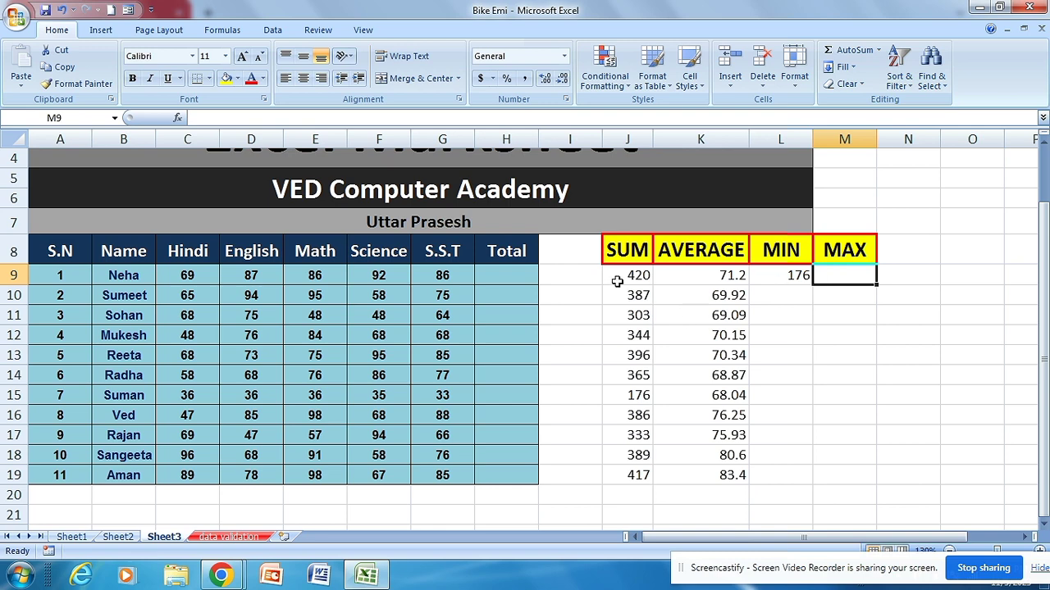
drag(614, 279, 633, 476)
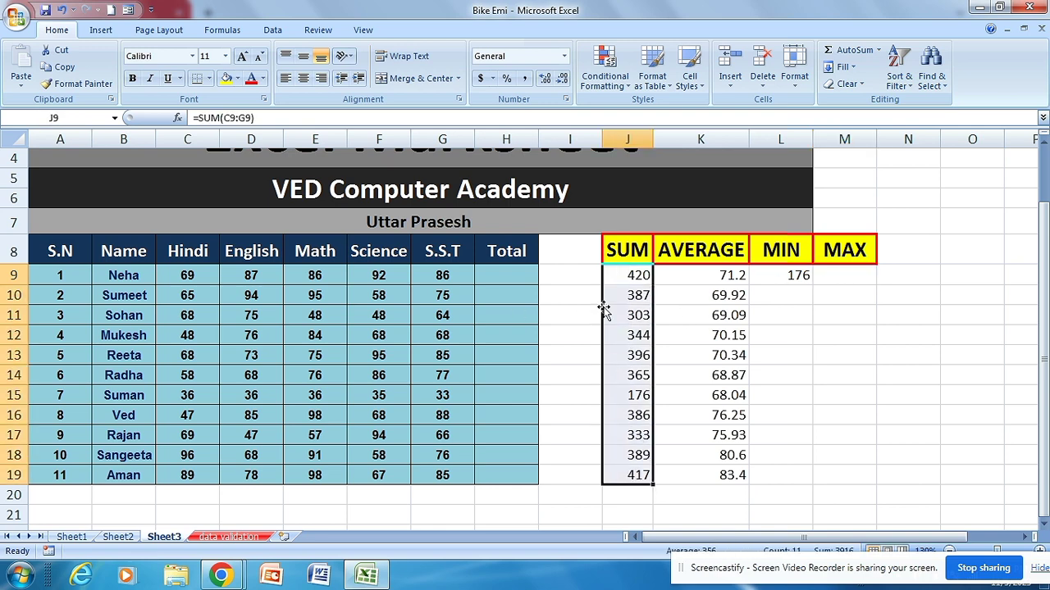
click(681, 301)
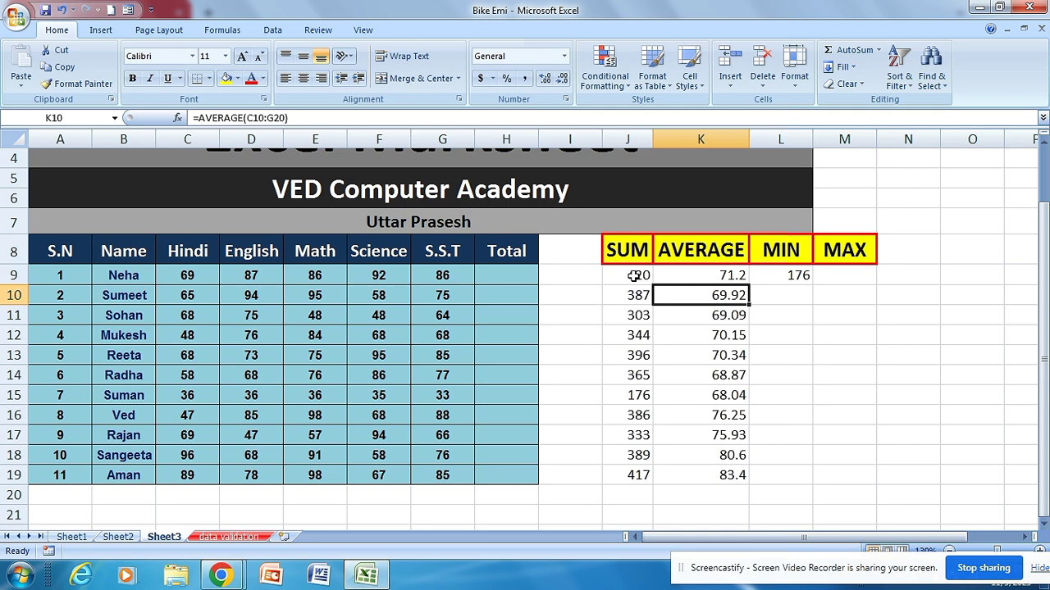
drag(635, 275, 637, 476)
click(738, 387)
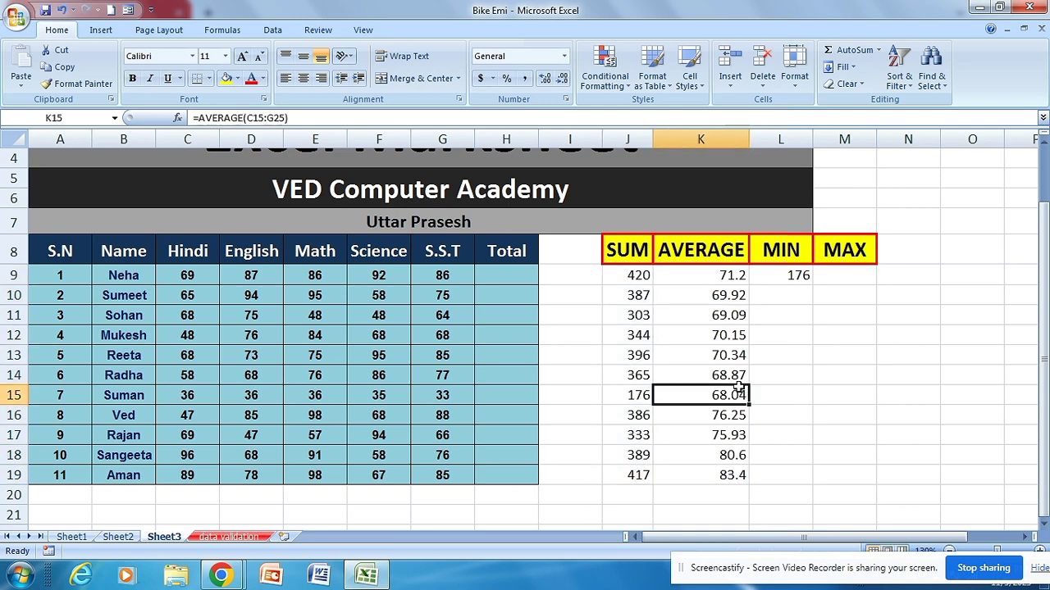
drag(626, 281, 636, 476)
click(697, 374)
drag(632, 274, 628, 472)
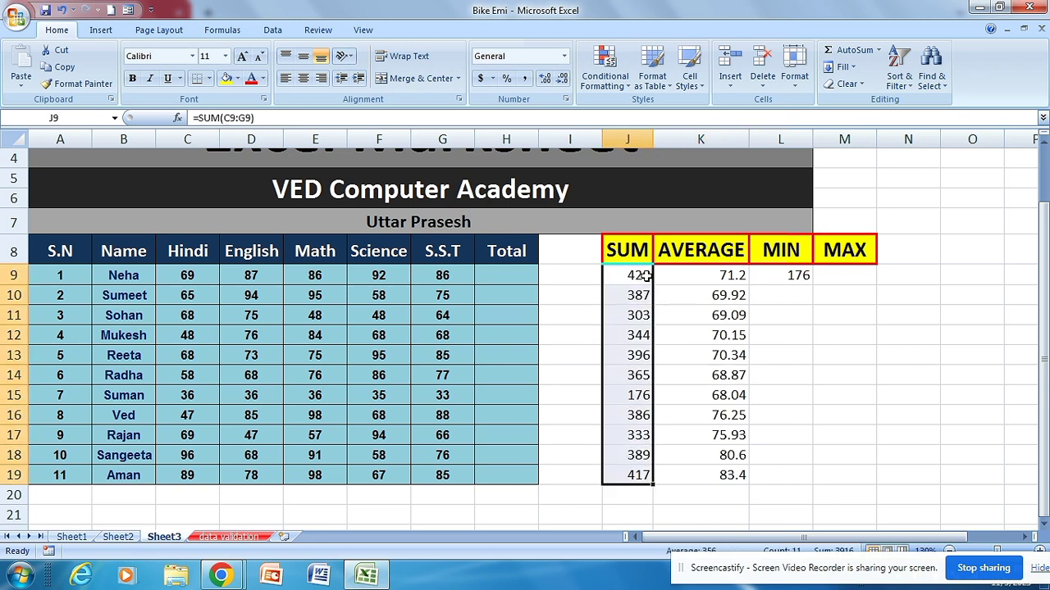
click(659, 274)
Enter =MAX(J9:J19) in M9 to get the largest student total
click(849, 274)
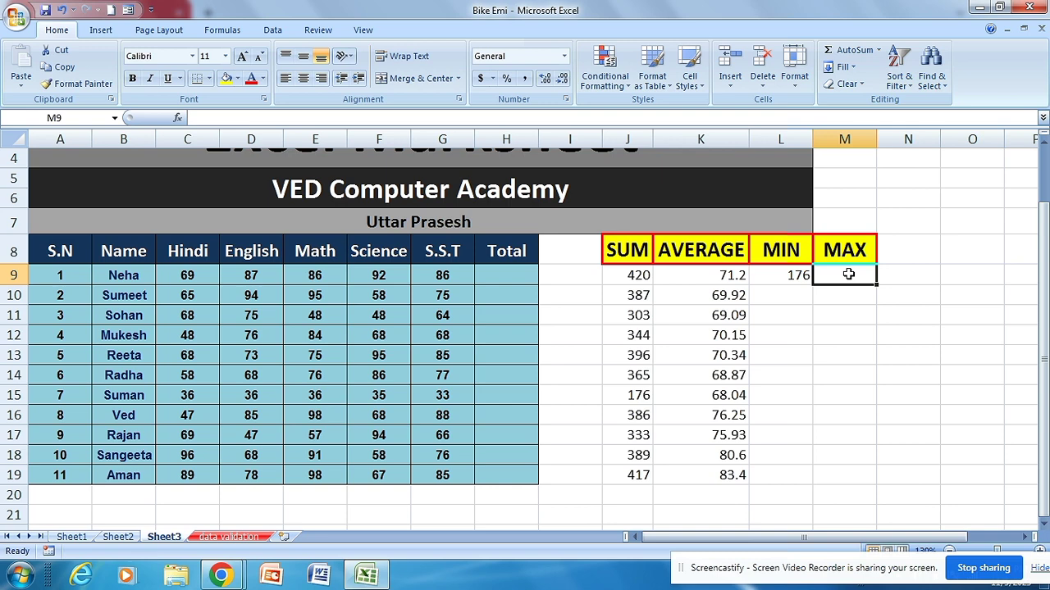
text(=max)
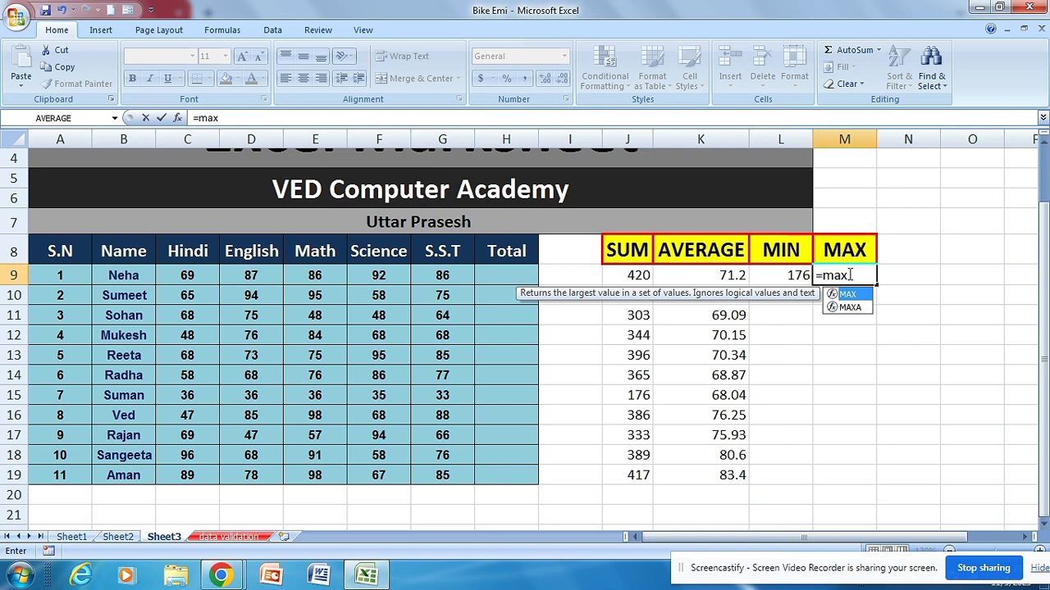
key(Tab)
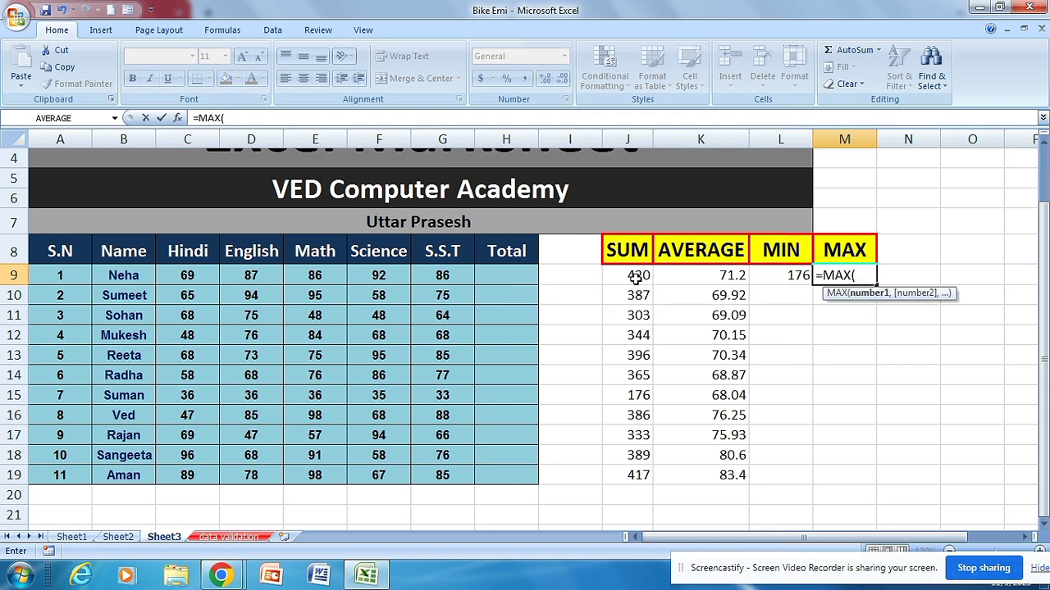
drag(637, 273, 634, 480)
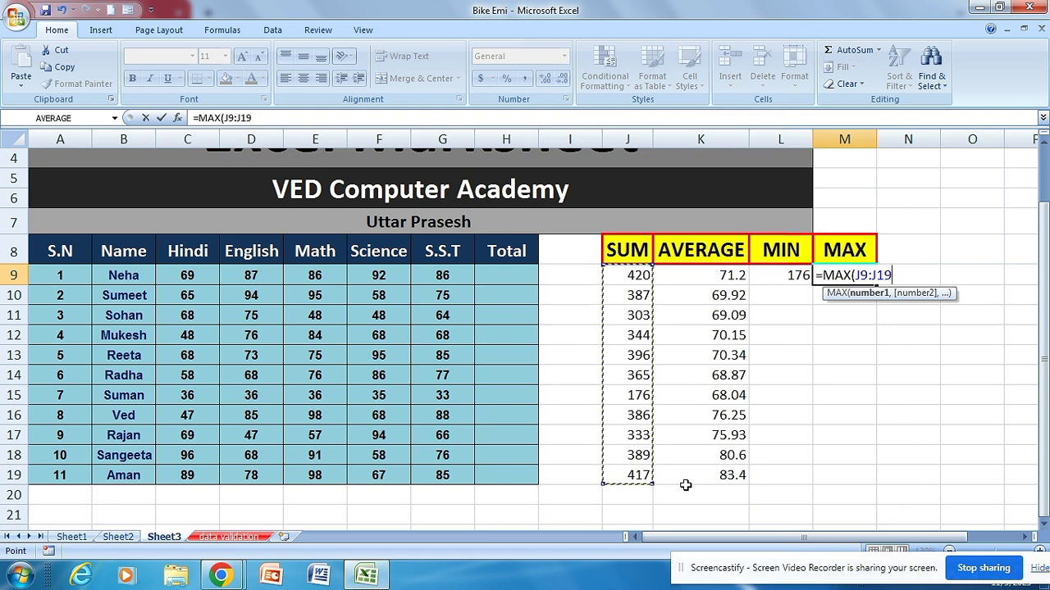
text())
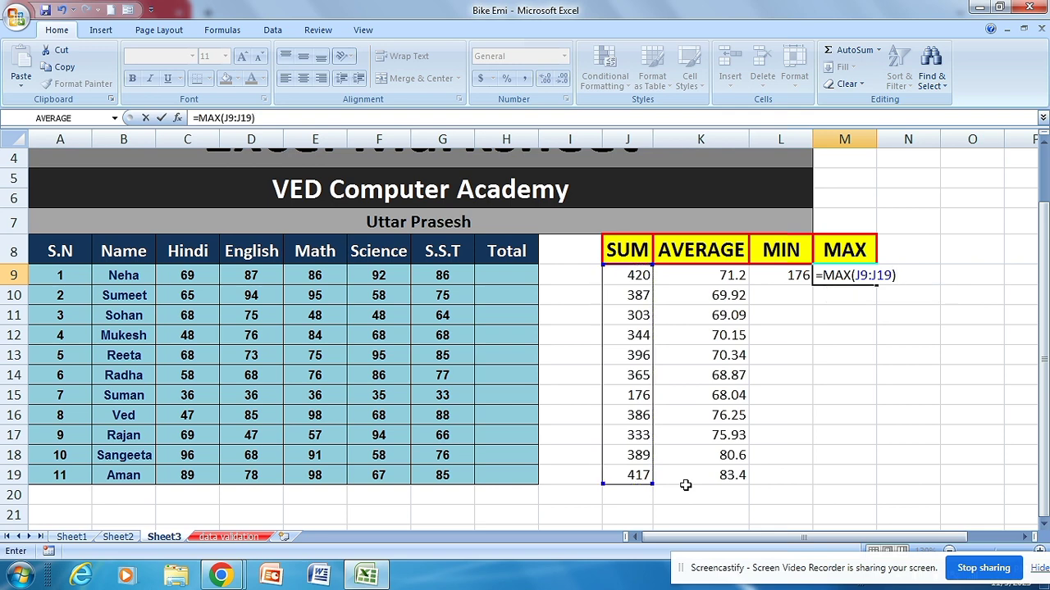
key(Return)
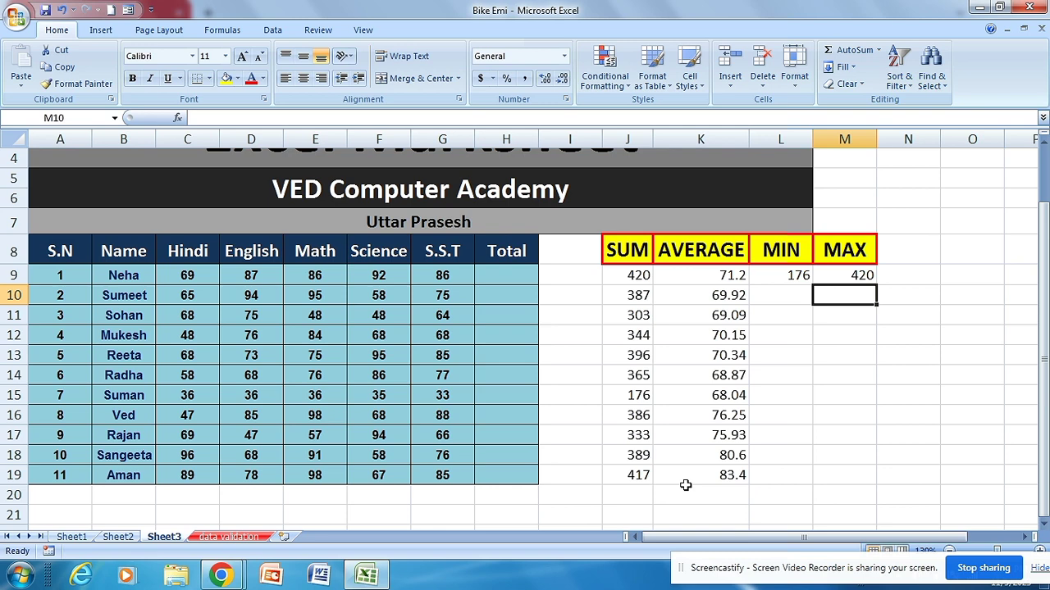
Check the MAX formula in M9 against the student totals in J9:J19
click(861, 276)
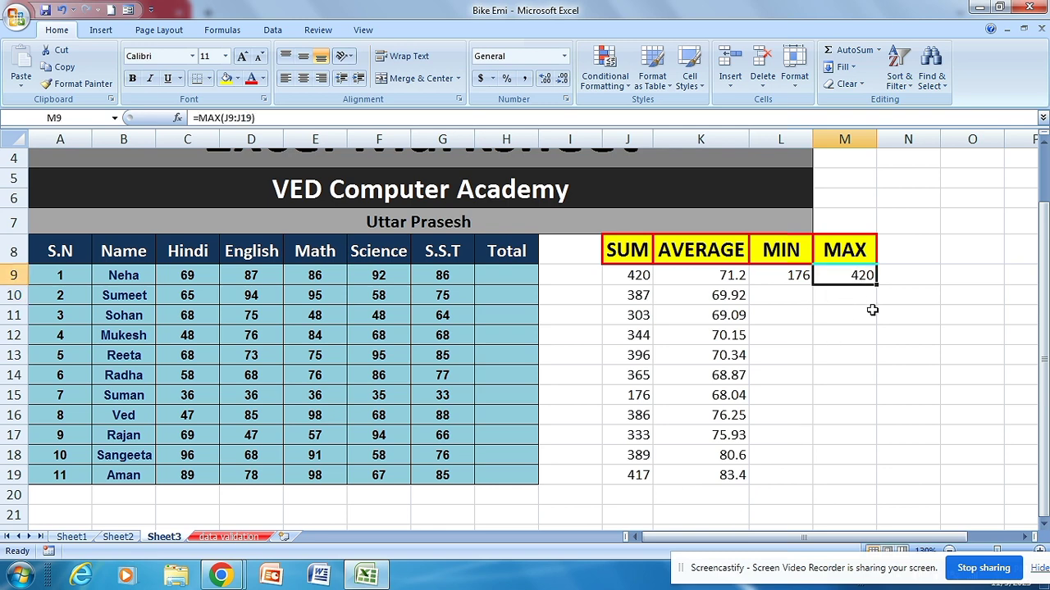
click(872, 311)
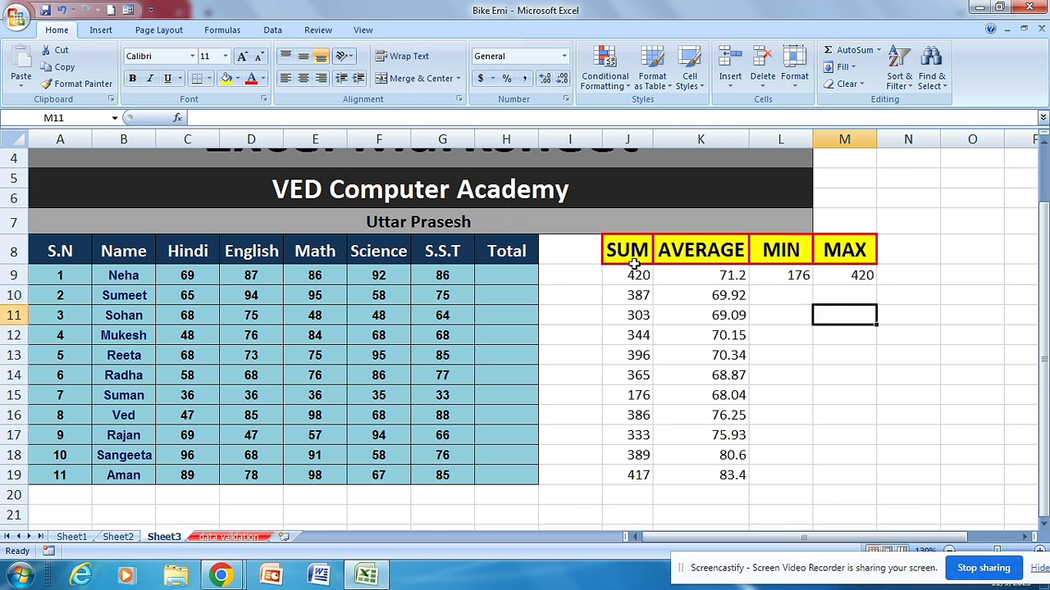
drag(634, 273, 633, 477)
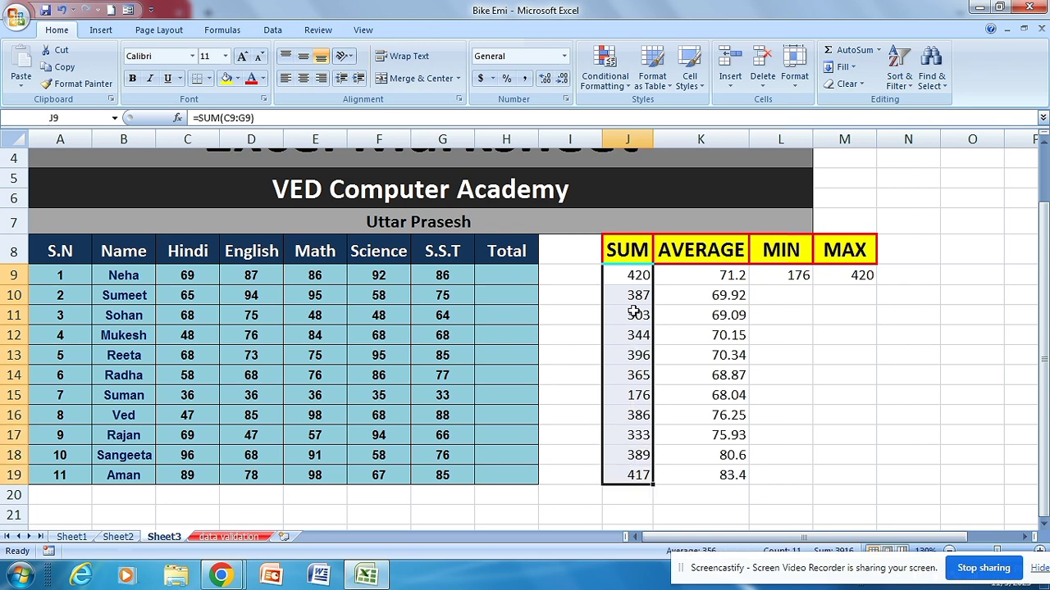
click(596, 280)
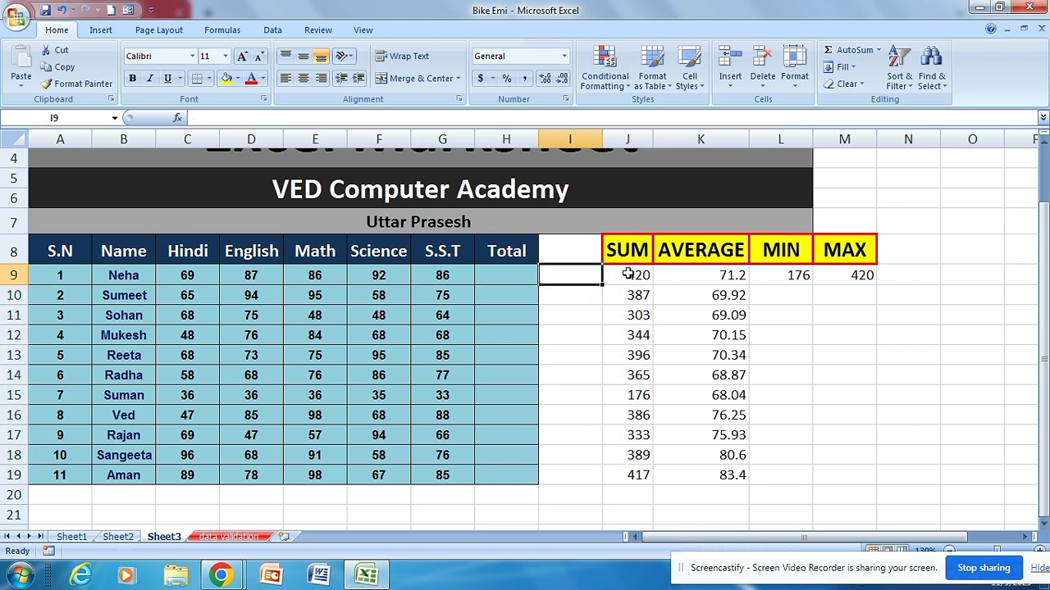
drag(627, 275, 638, 474)
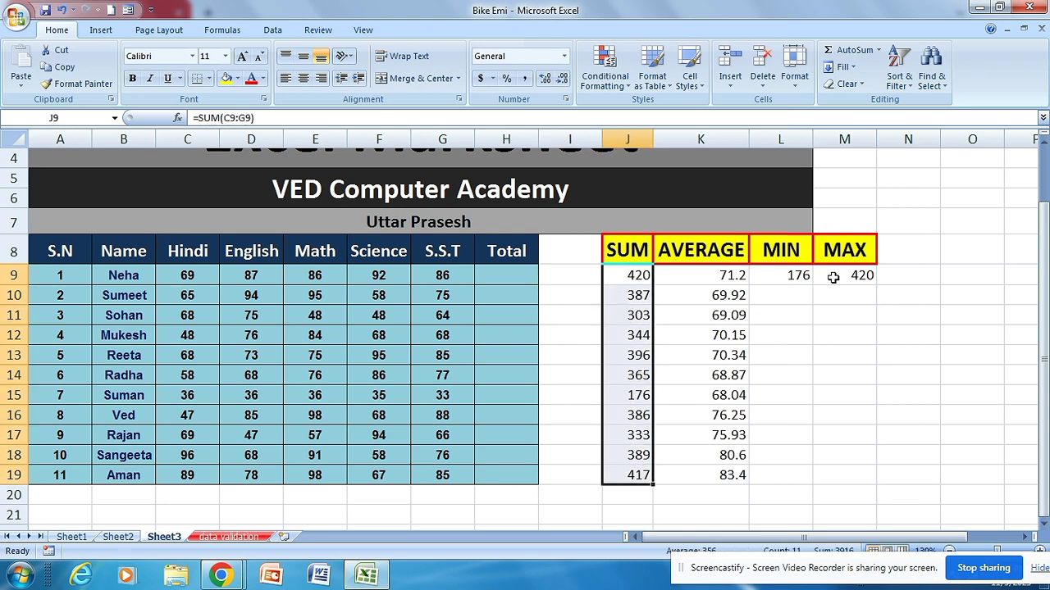
scroll(754, 304, down, 3)
scroll(763, 302, up, 4)
scroll(704, 345, down, 1)
click(851, 338)
click(903, 316)
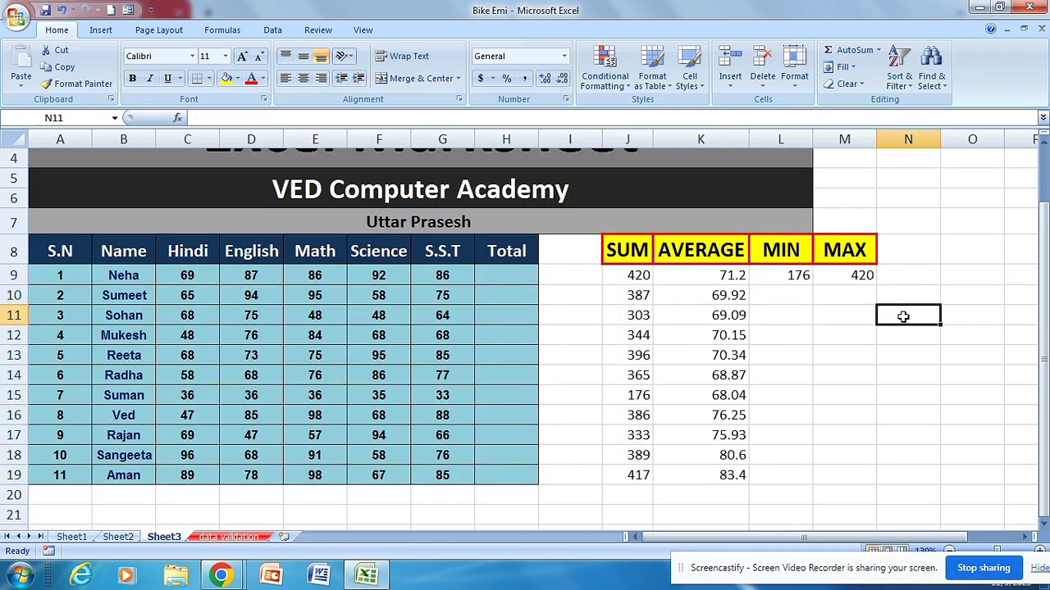